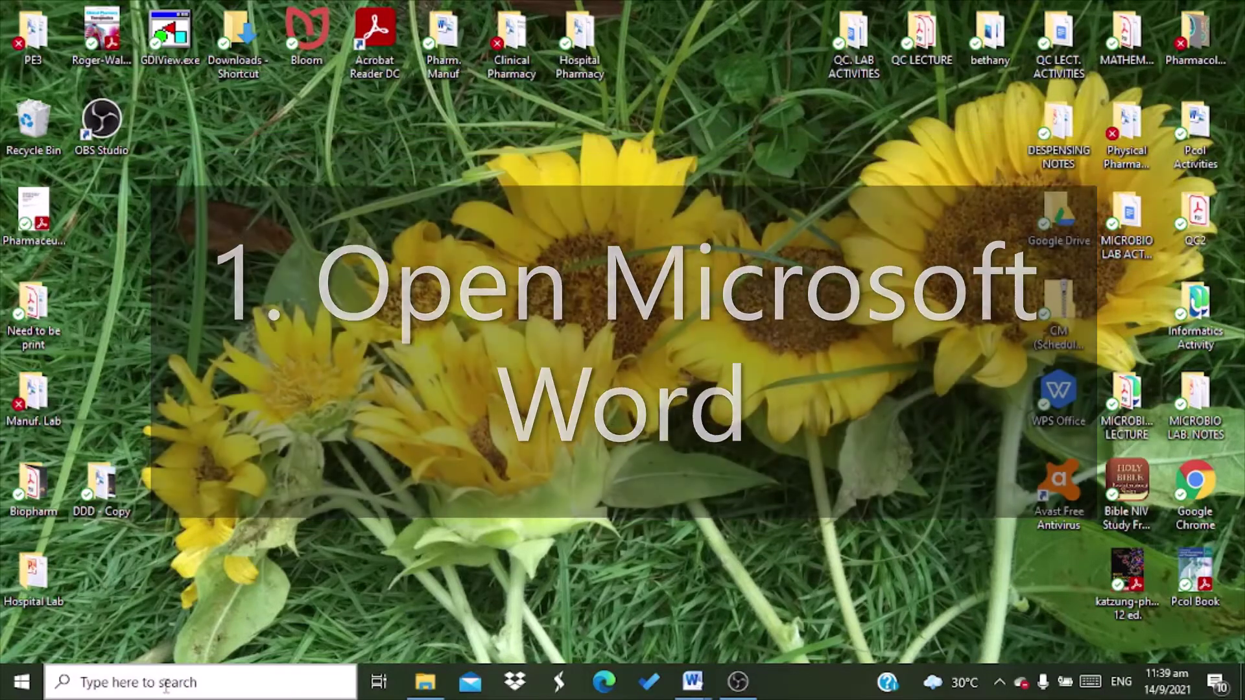
Search Windows for 'micr', then dismiss the search panel
left_click(166, 686)
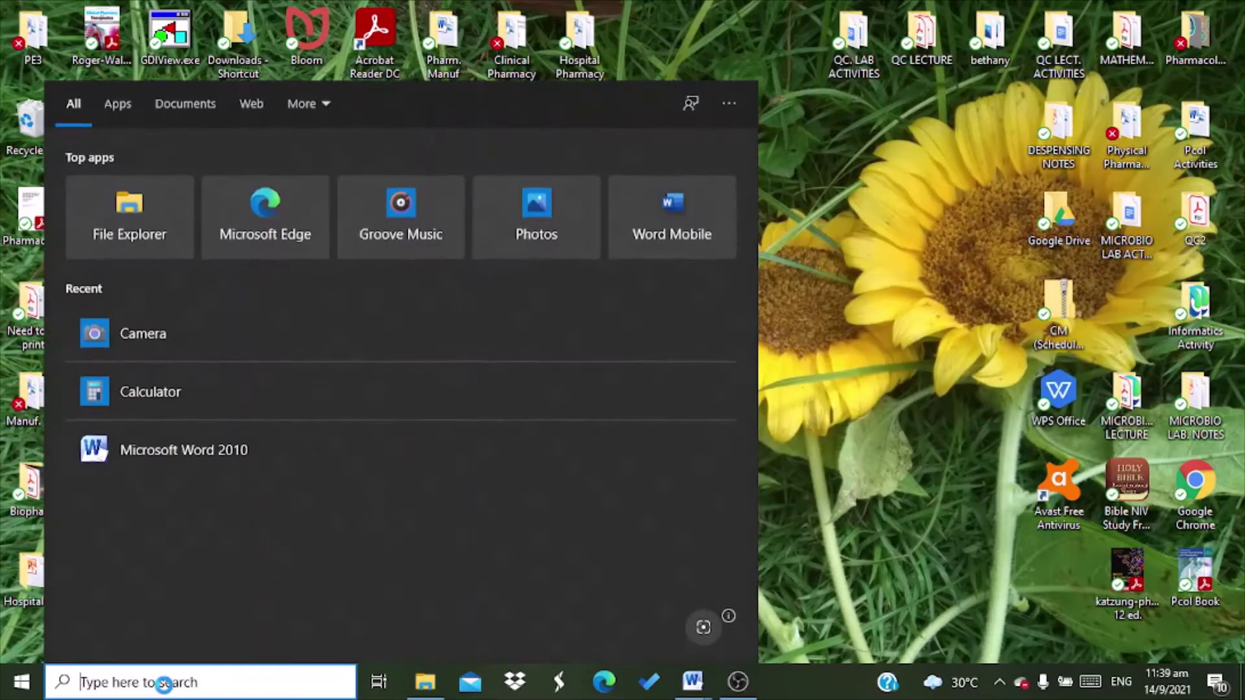
type("micr")
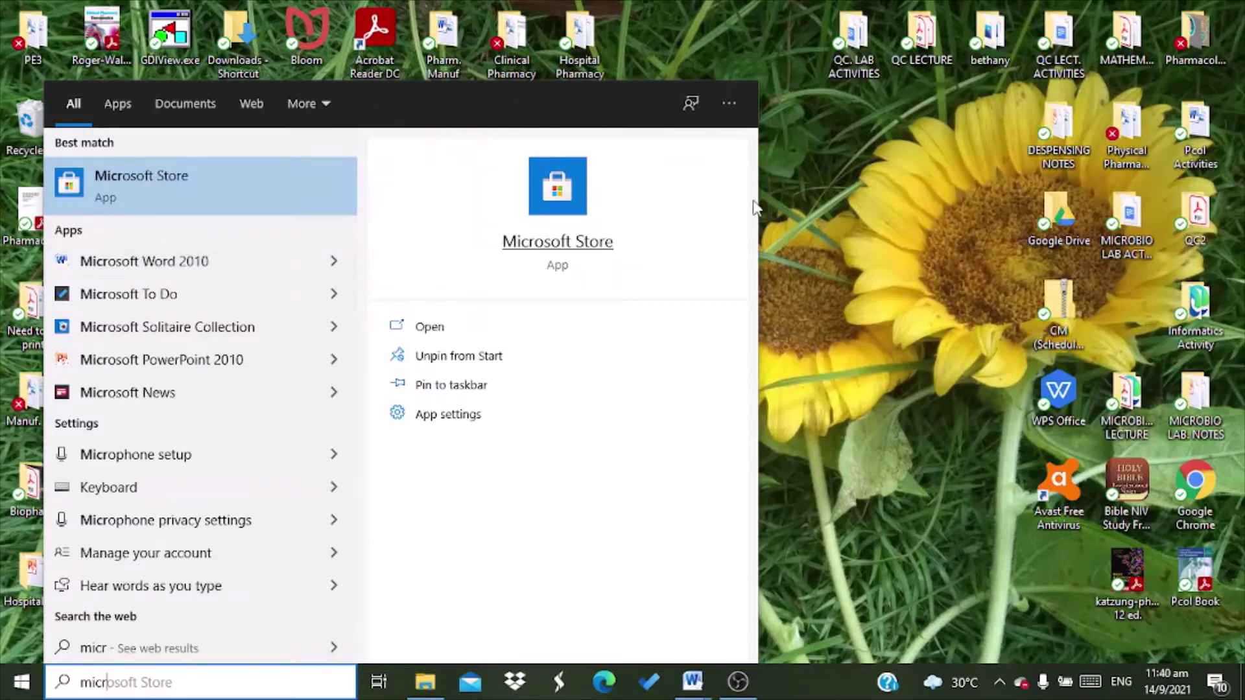
left_click(830, 207)
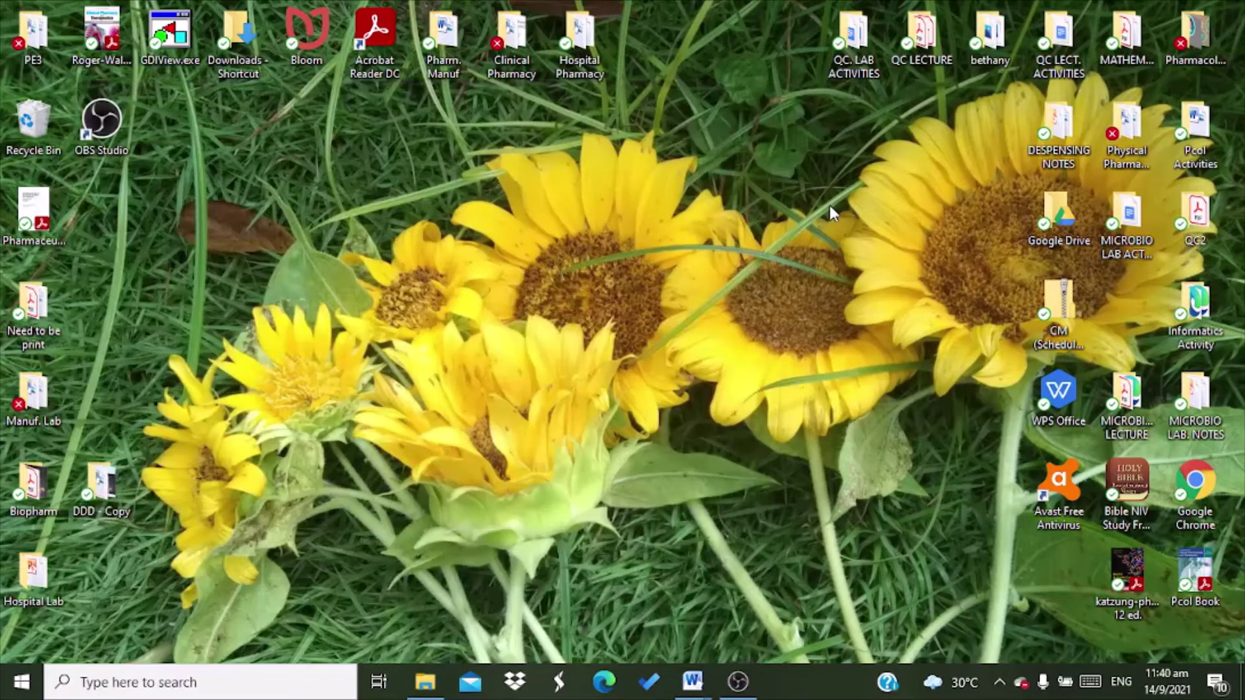
Launch Microsoft Word 2010 from the Start menu's Microsoft Office folder
left_click(23, 682)
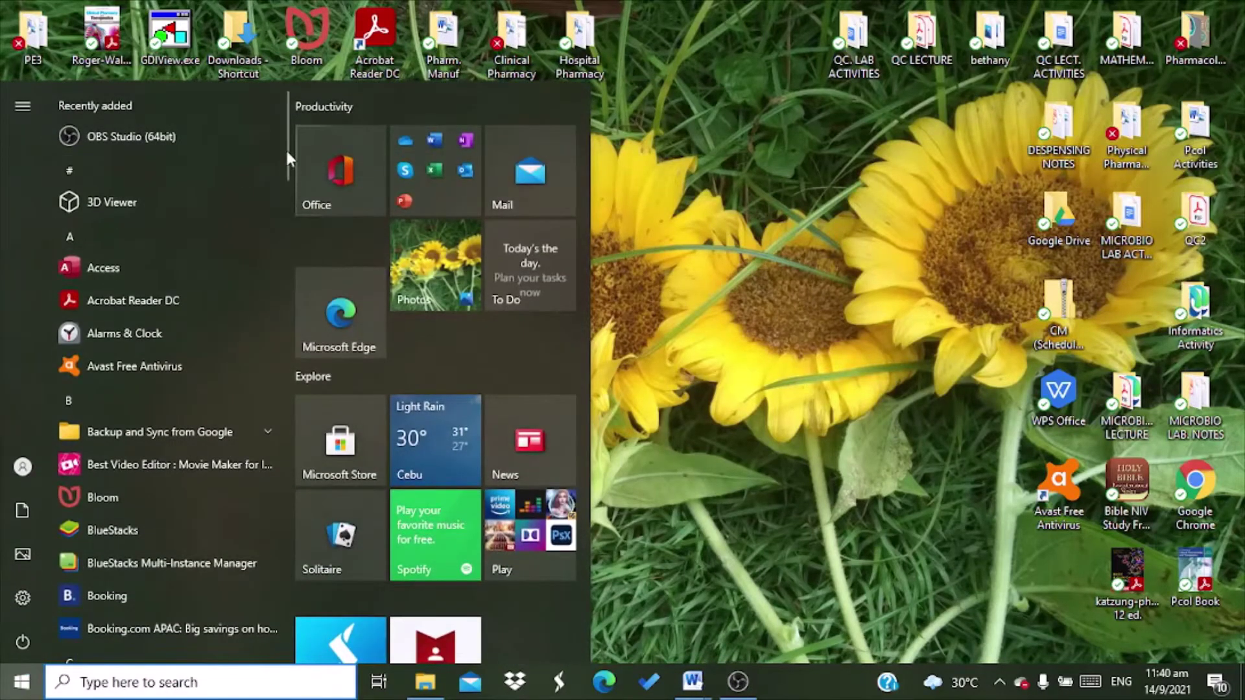
scroll(285, 169, "down", 2)
left_click_drag(285, 172, 285, 312)
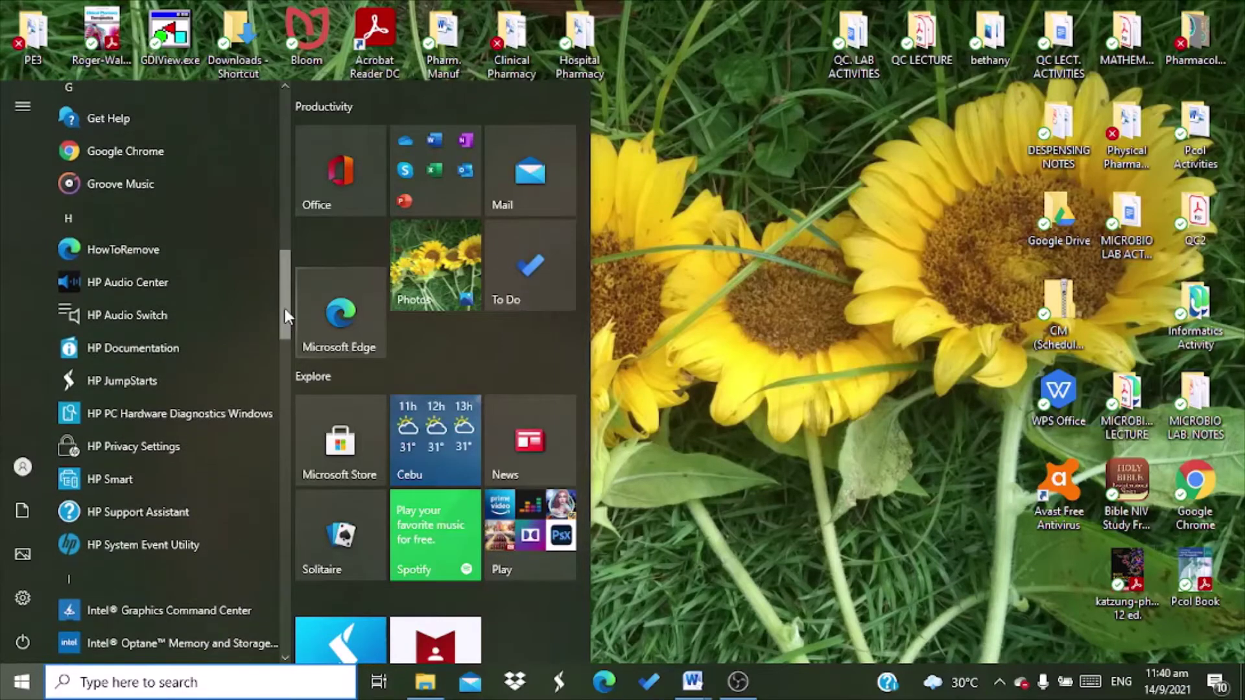
left_click_drag(285, 310, 285, 406)
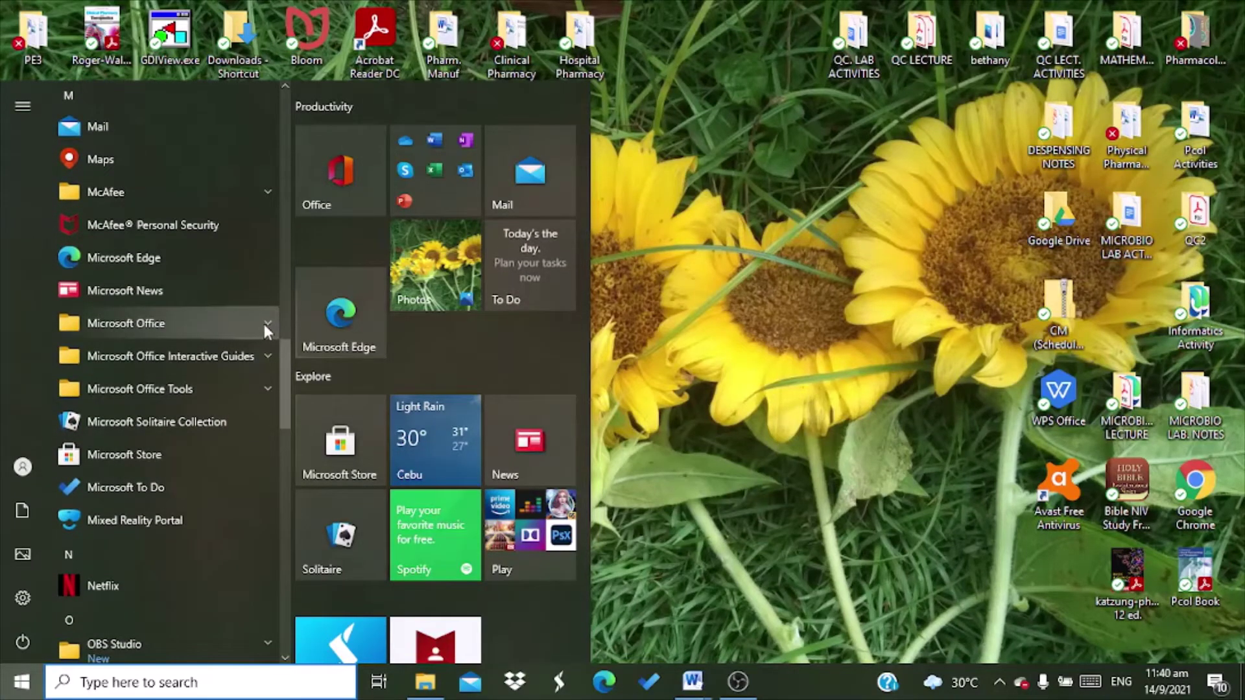
left_click(269, 325)
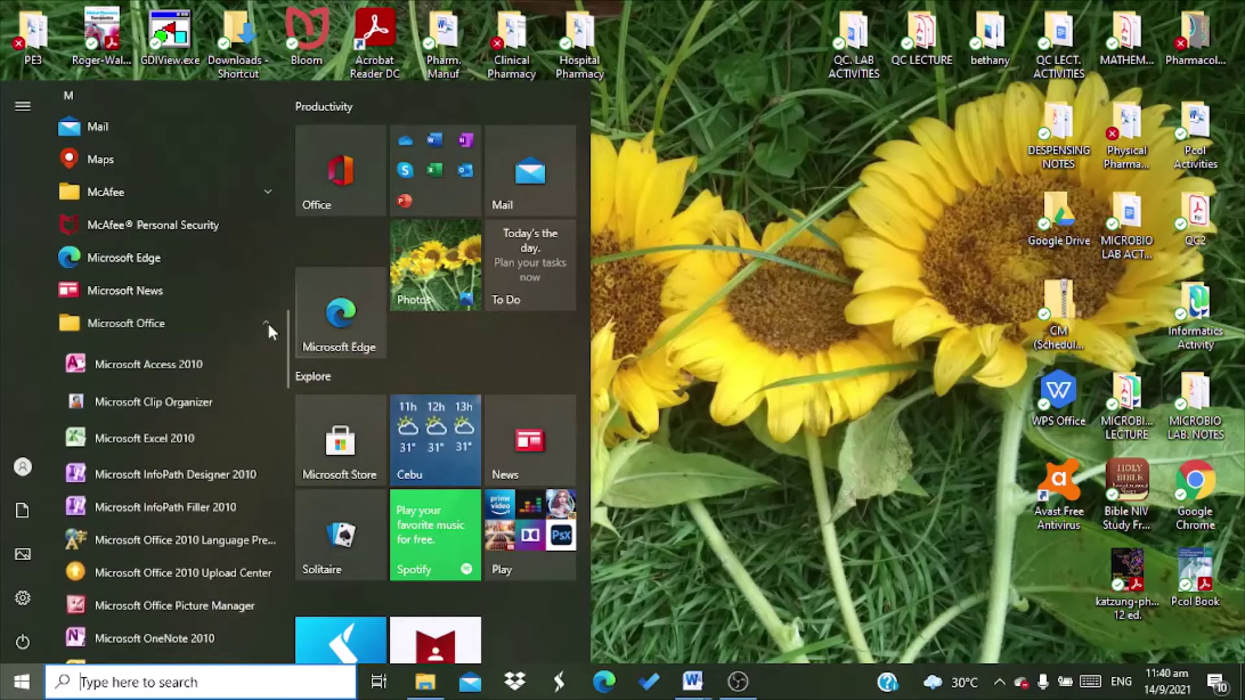
mouse_move(285, 350)
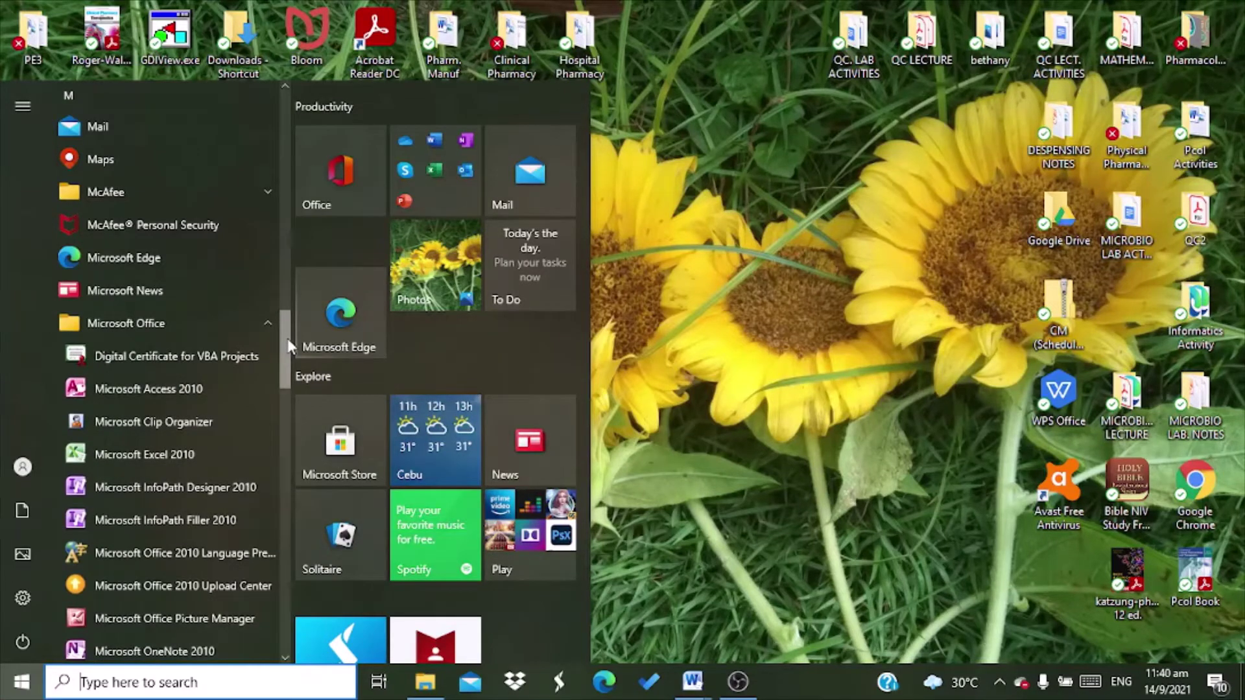
left_click_drag(288, 347, 271, 405)
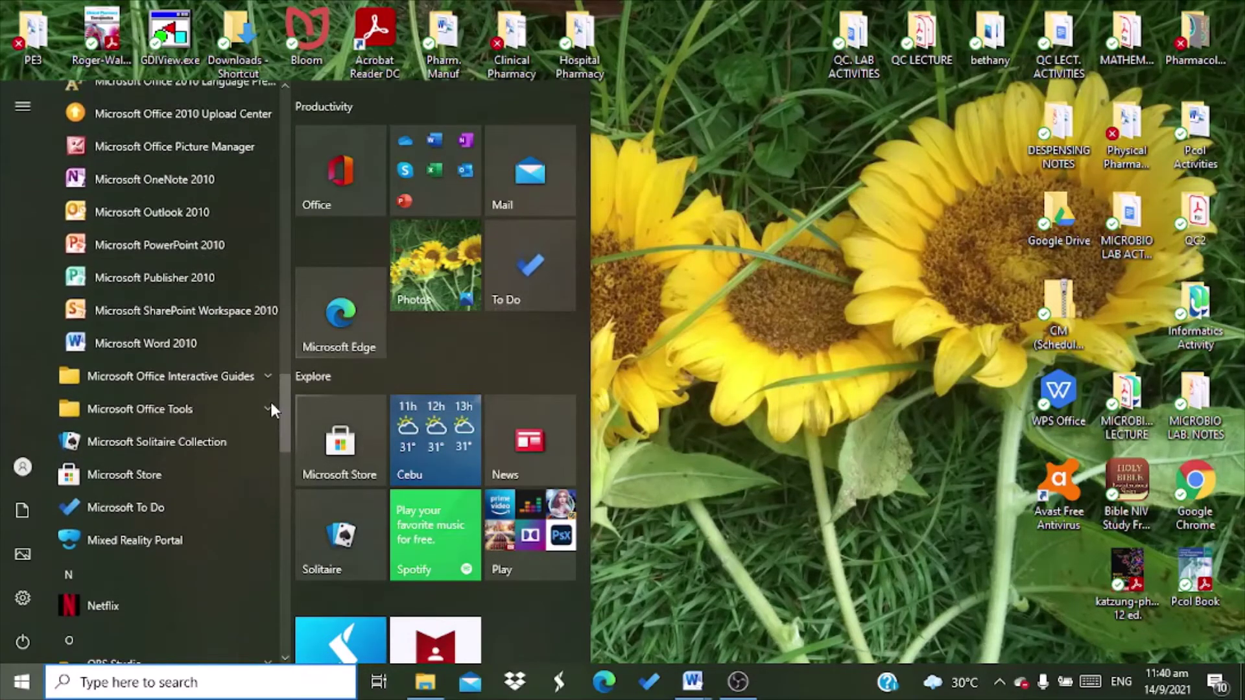
left_click(223, 346)
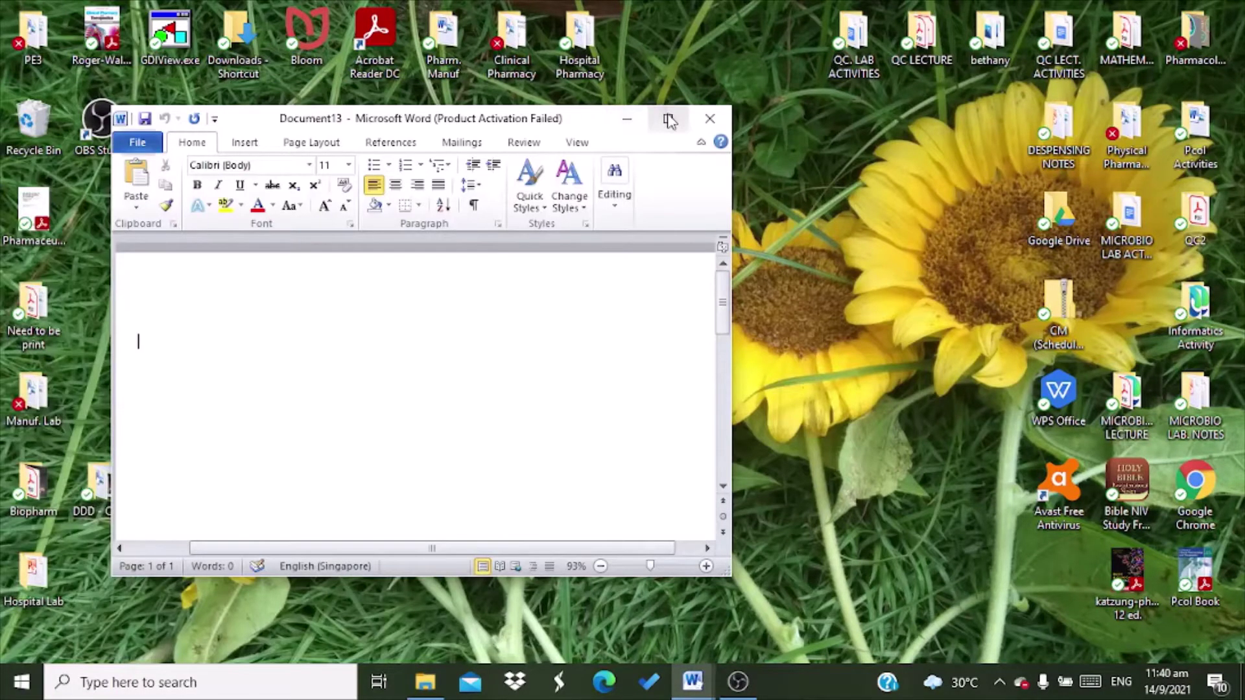
Maximize the Word window so blank Document13 fills the screen
left_click(670, 121)
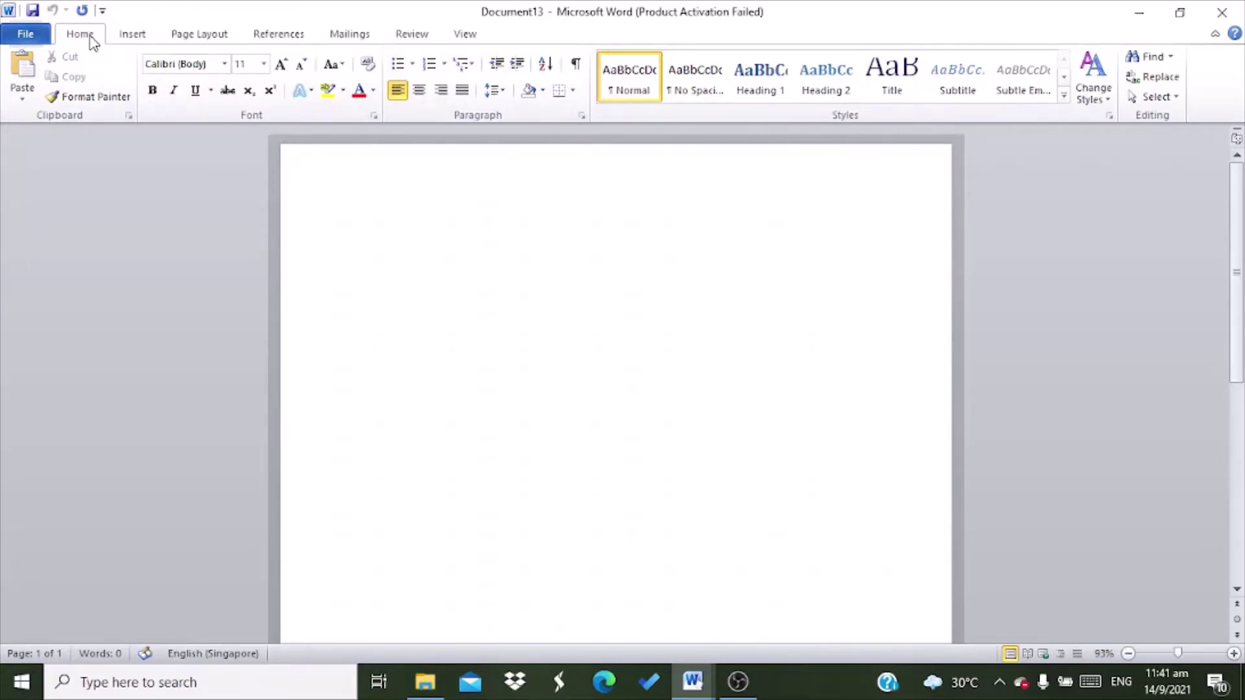
left_click(131, 37)
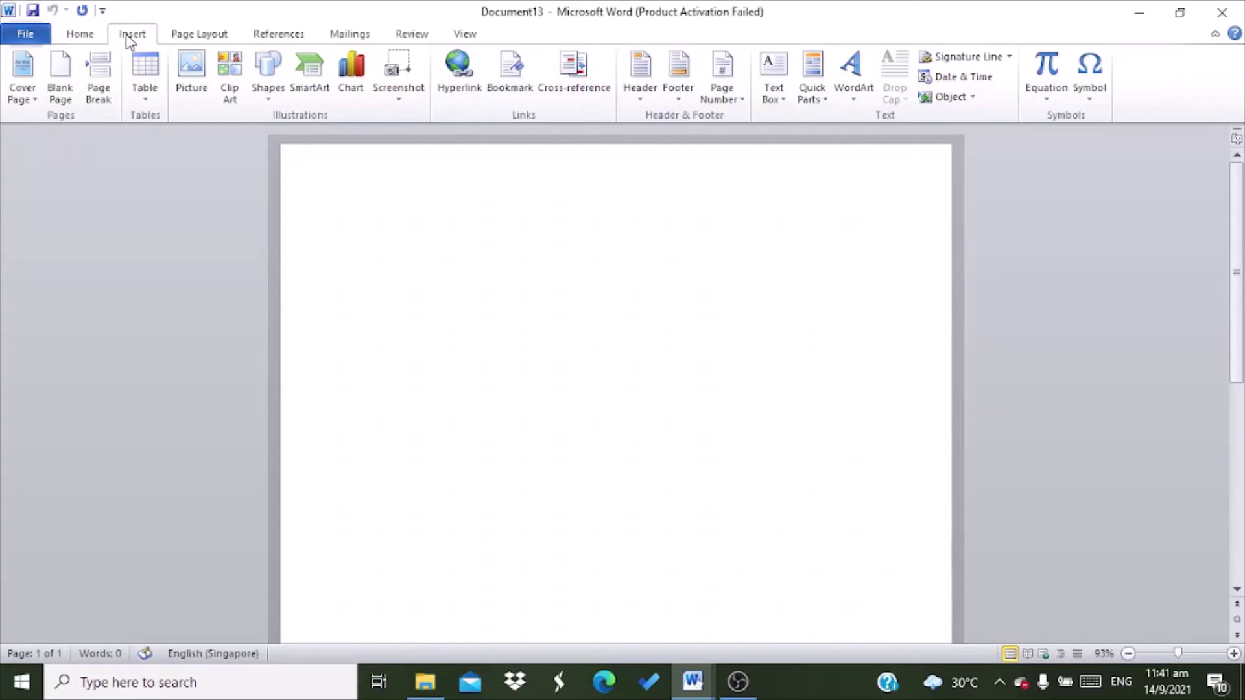
left_click(187, 41)
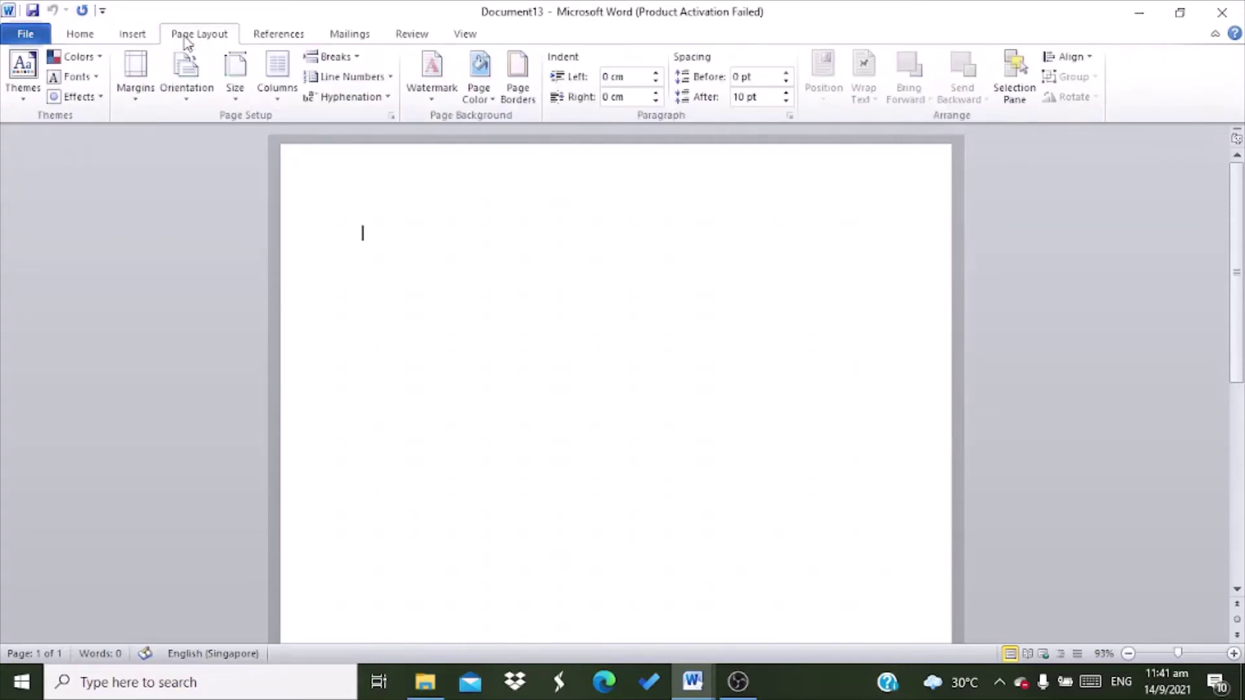
left_click(289, 39)
left_click(359, 47)
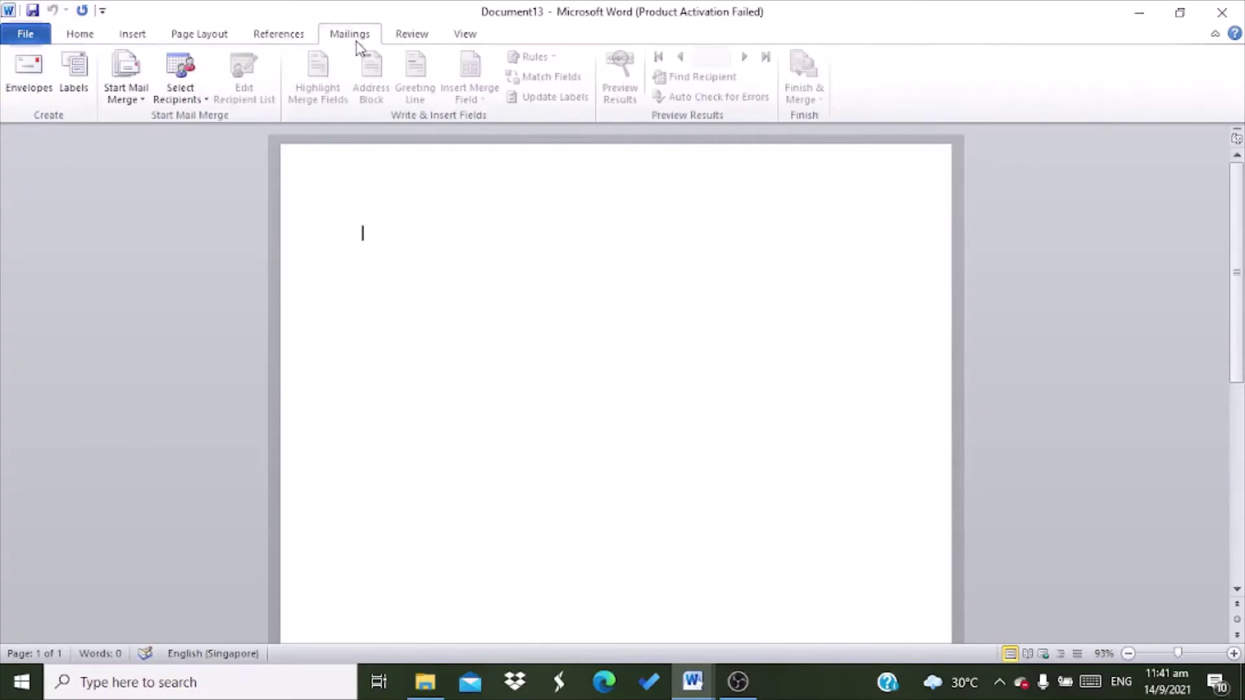
left_click(409, 41)
left_click(457, 40)
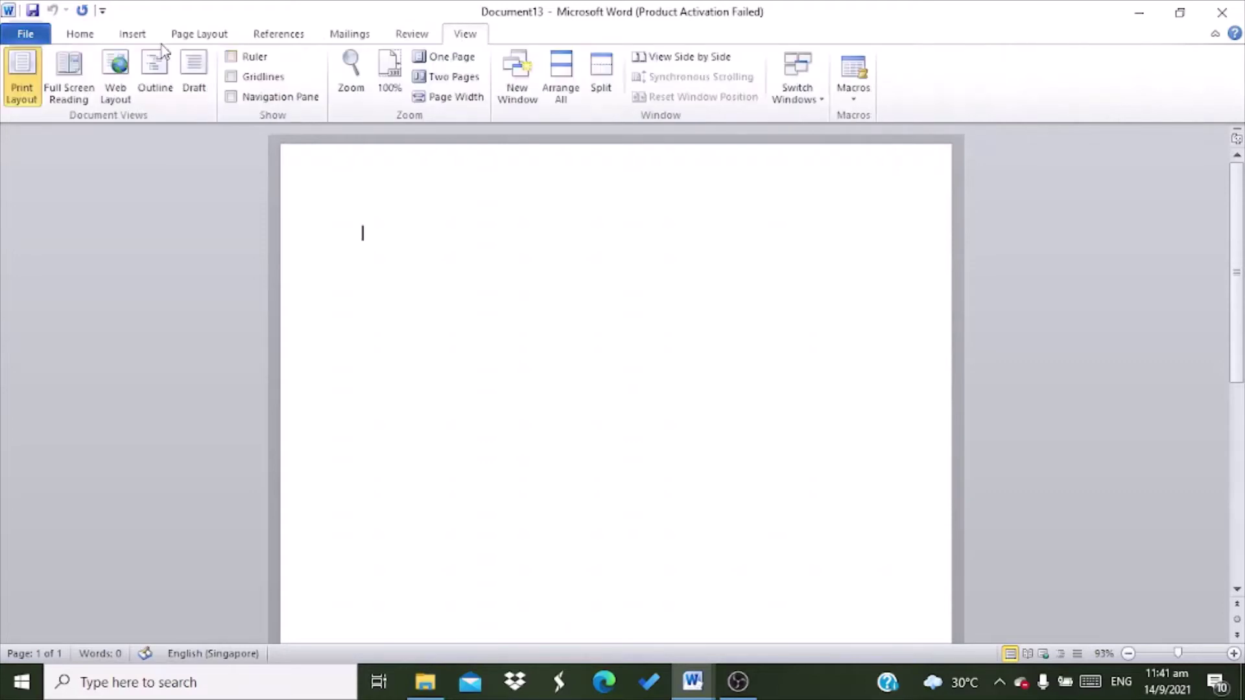
left_click(95, 43)
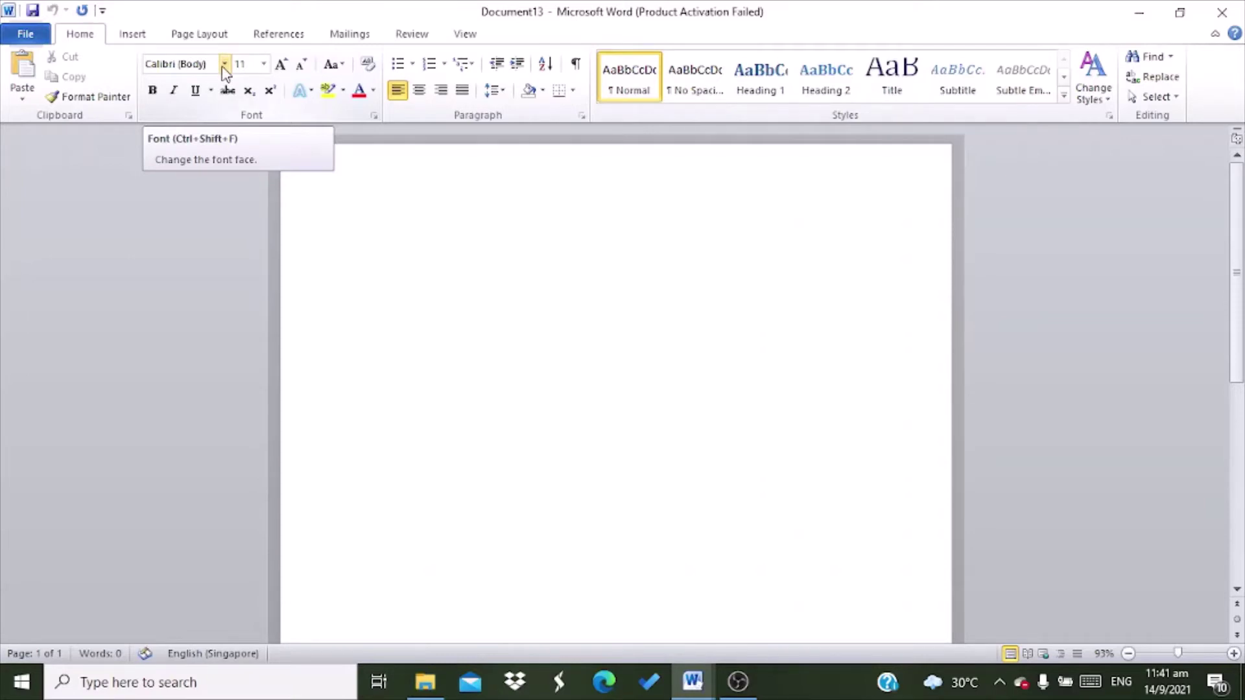
left_click(224, 65)
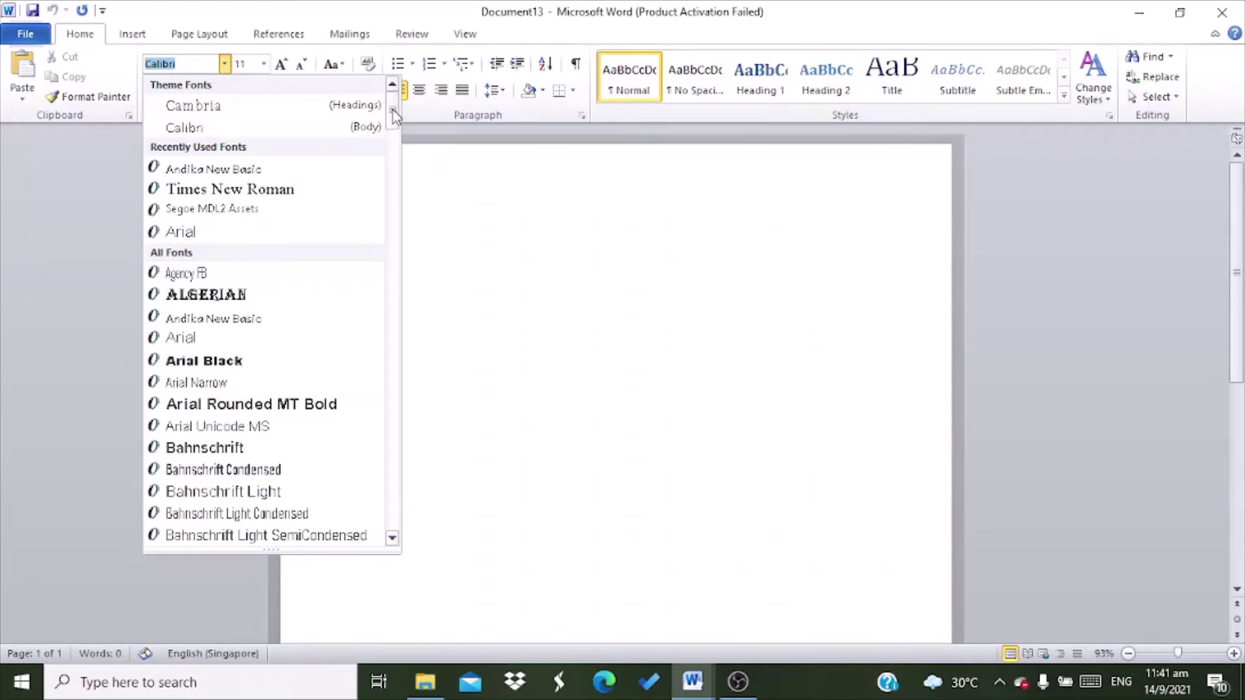
scroll(393, 110, "down", 1)
scroll(393, 109, "up", 1)
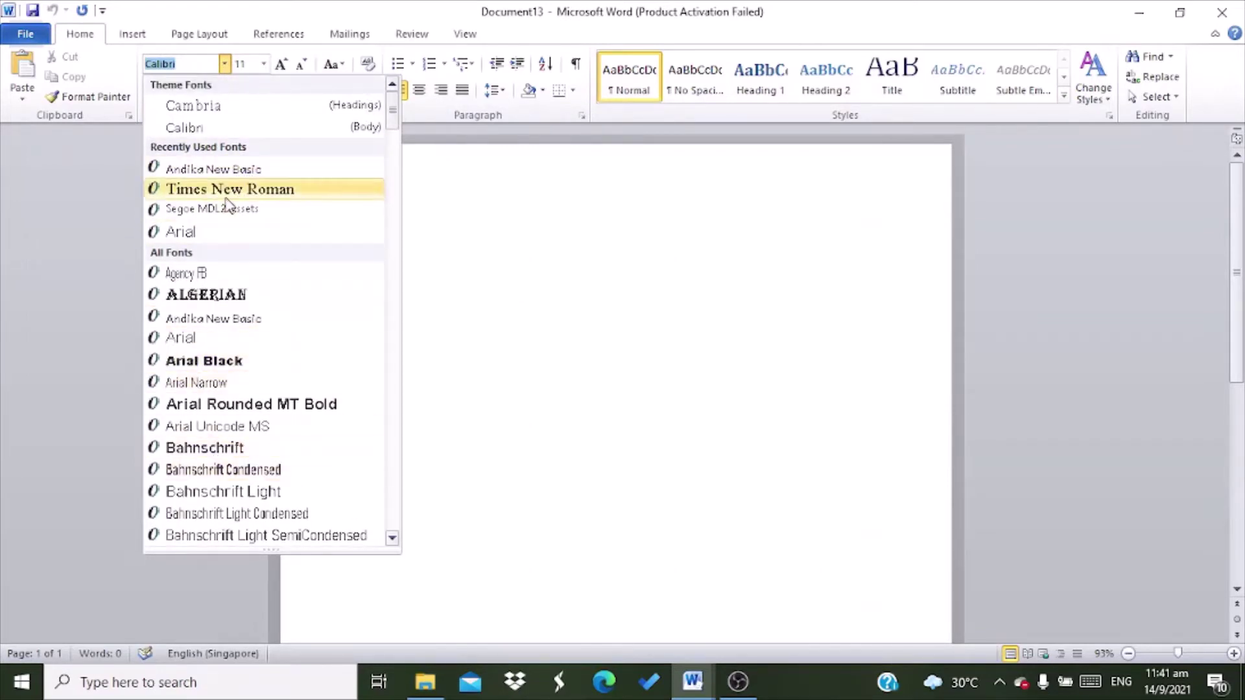
scroll(394, 119, "down", 1)
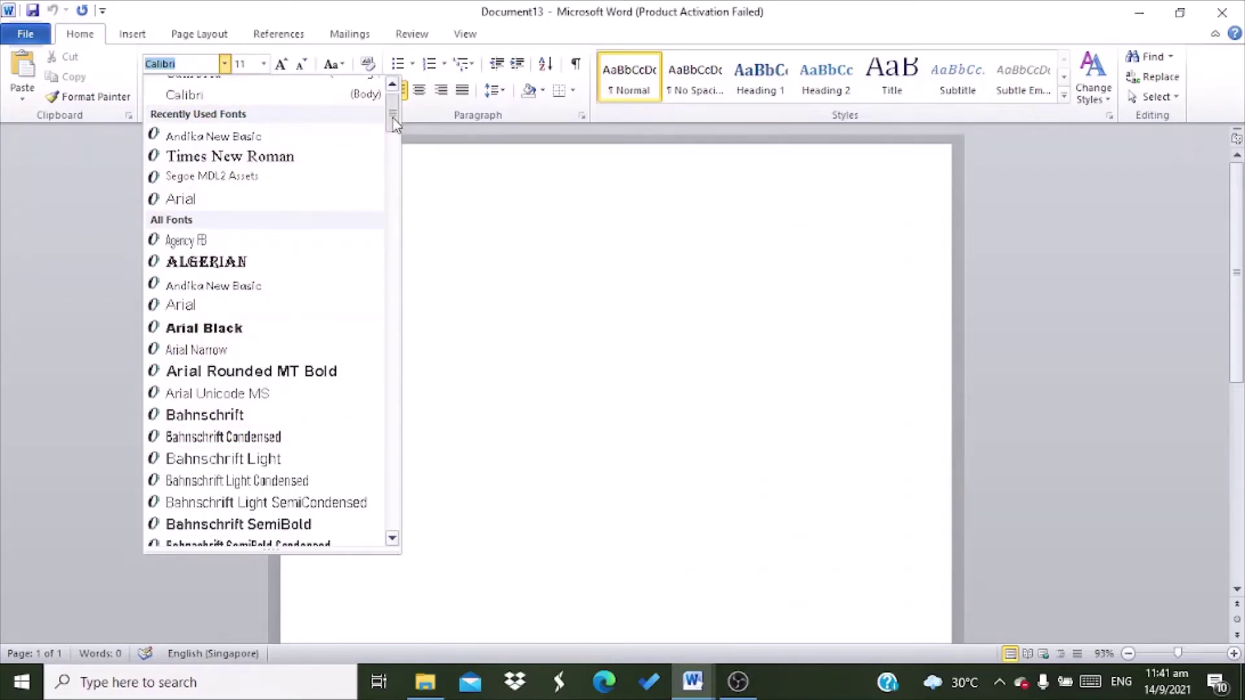
mouse_move(396, 120)
left_mouse_down()
mouse_move(395, 154)
mouse_move(394, 118)
left_mouse_up()
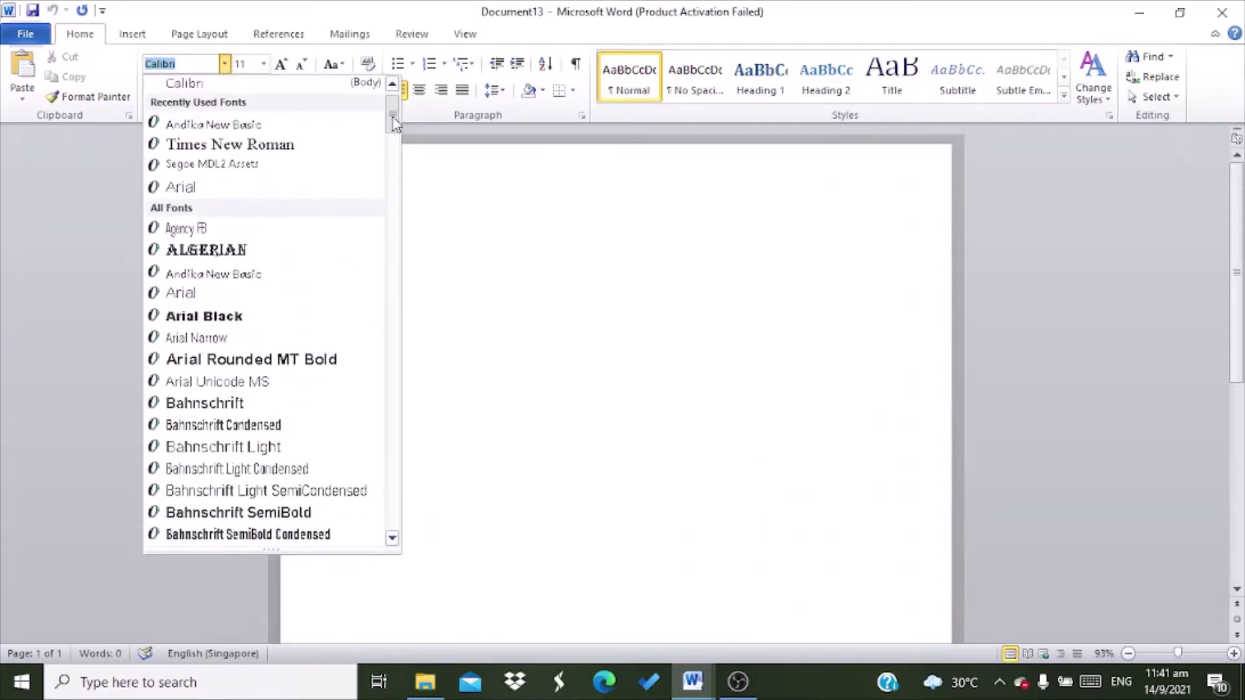
left_click(436, 206)
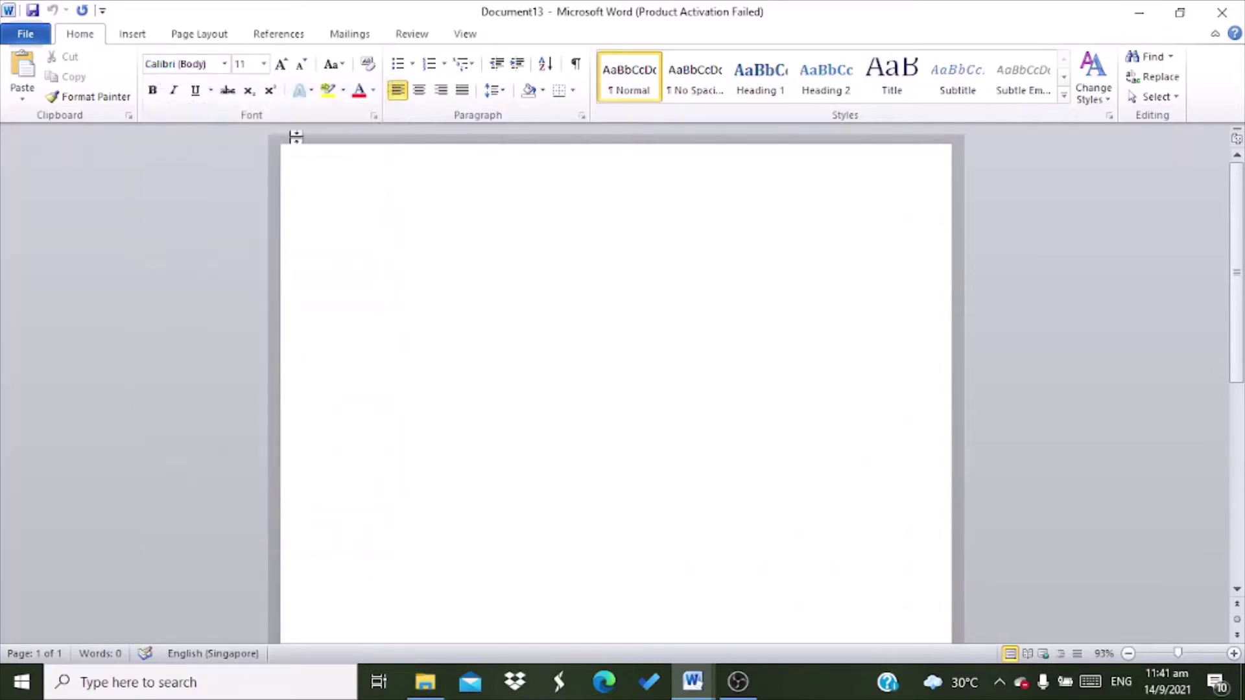
left_click(264, 65)
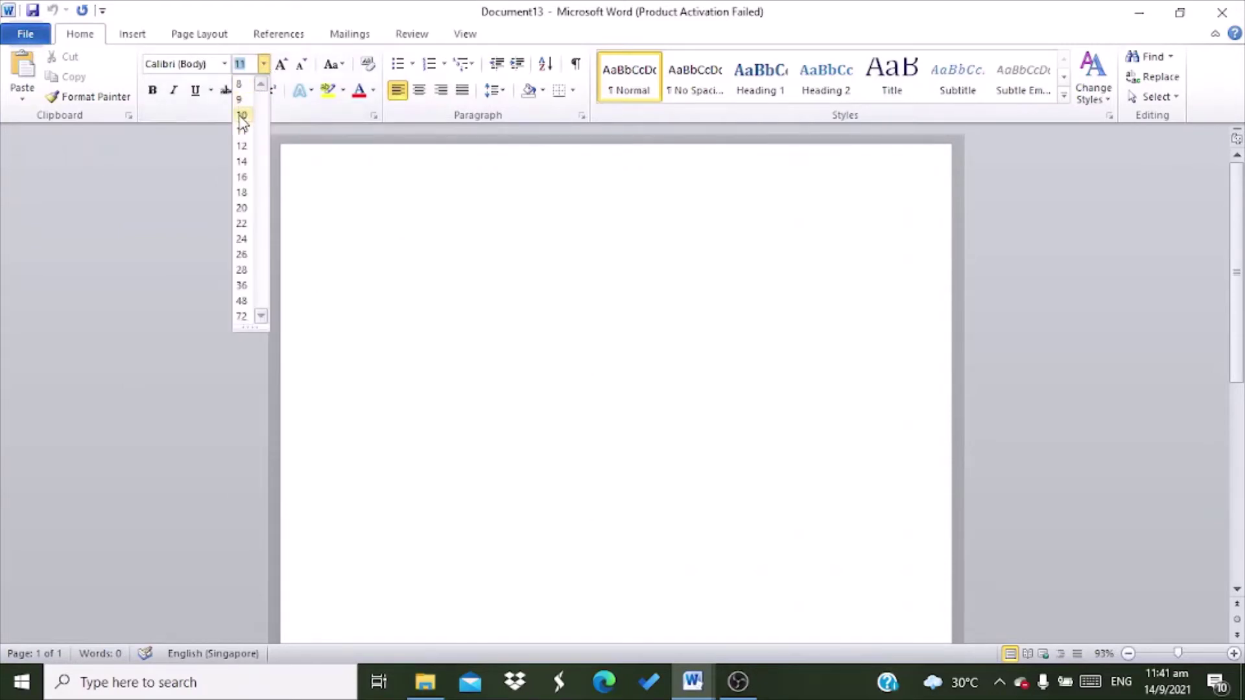
left_click(334, 196)
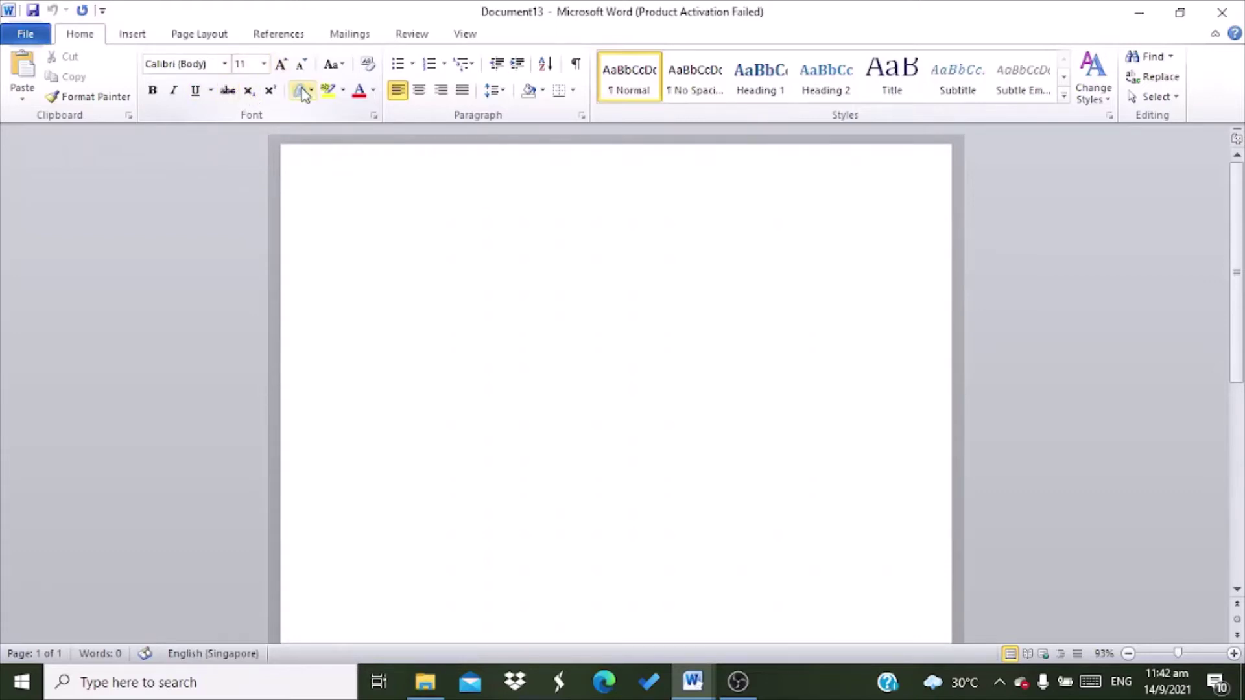
Preview the Font Color palette, then cycle through Center, Left and Right alignment, ending on Justify
left_click(374, 96)
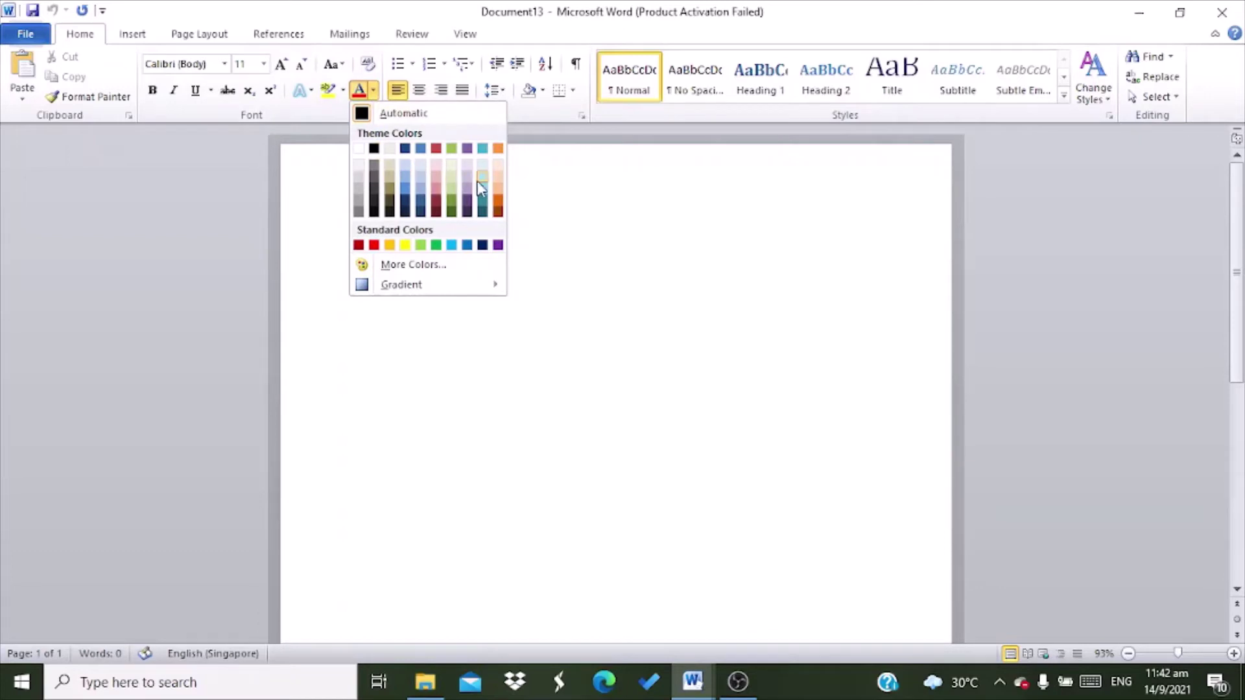
left_click(323, 193)
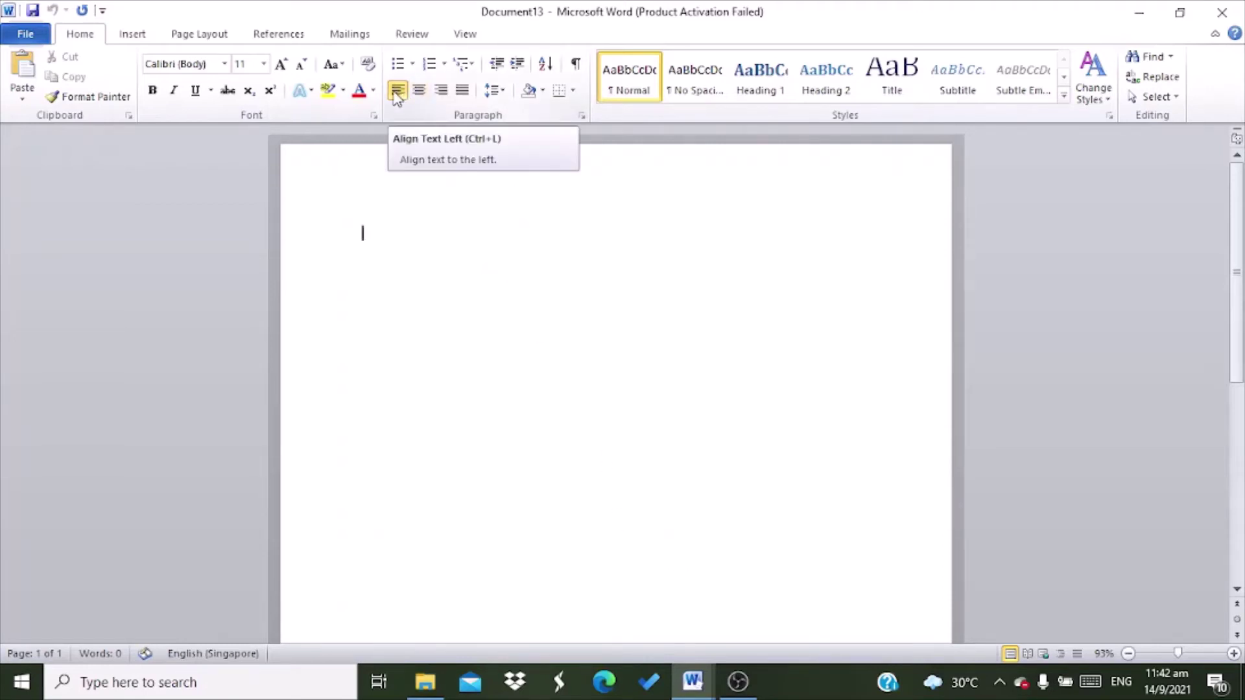
left_click(419, 94)
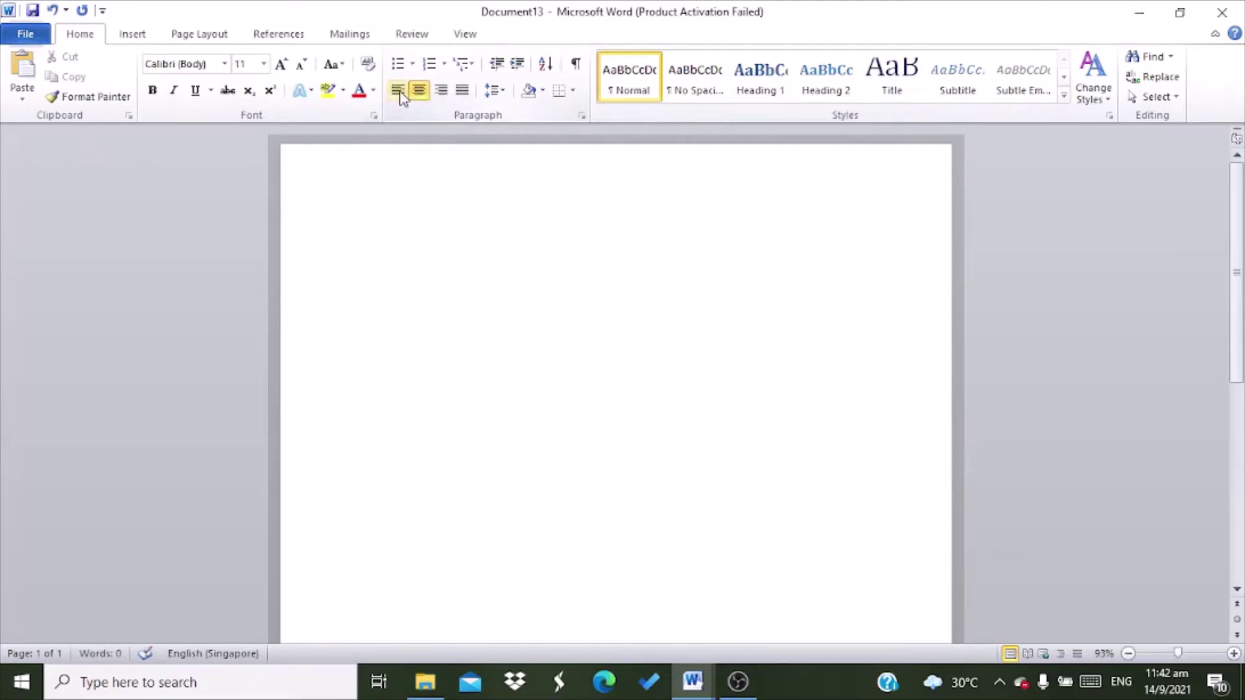
left_click(398, 93)
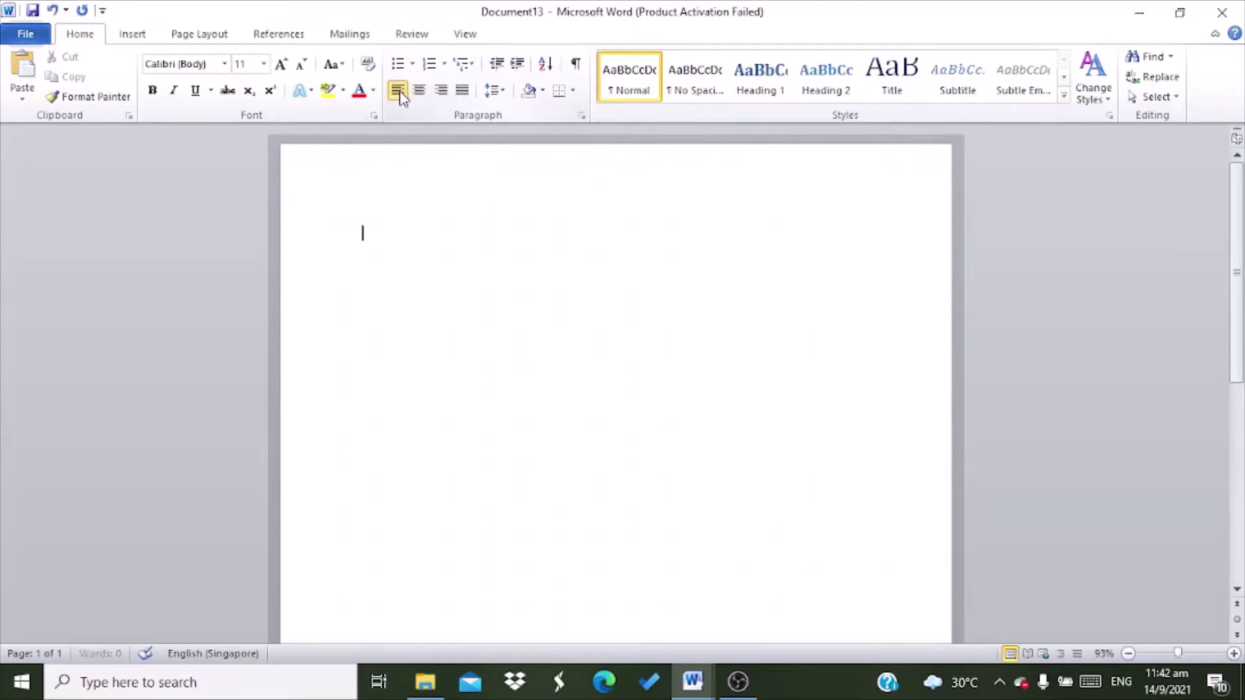
left_click(446, 94)
left_click(463, 94)
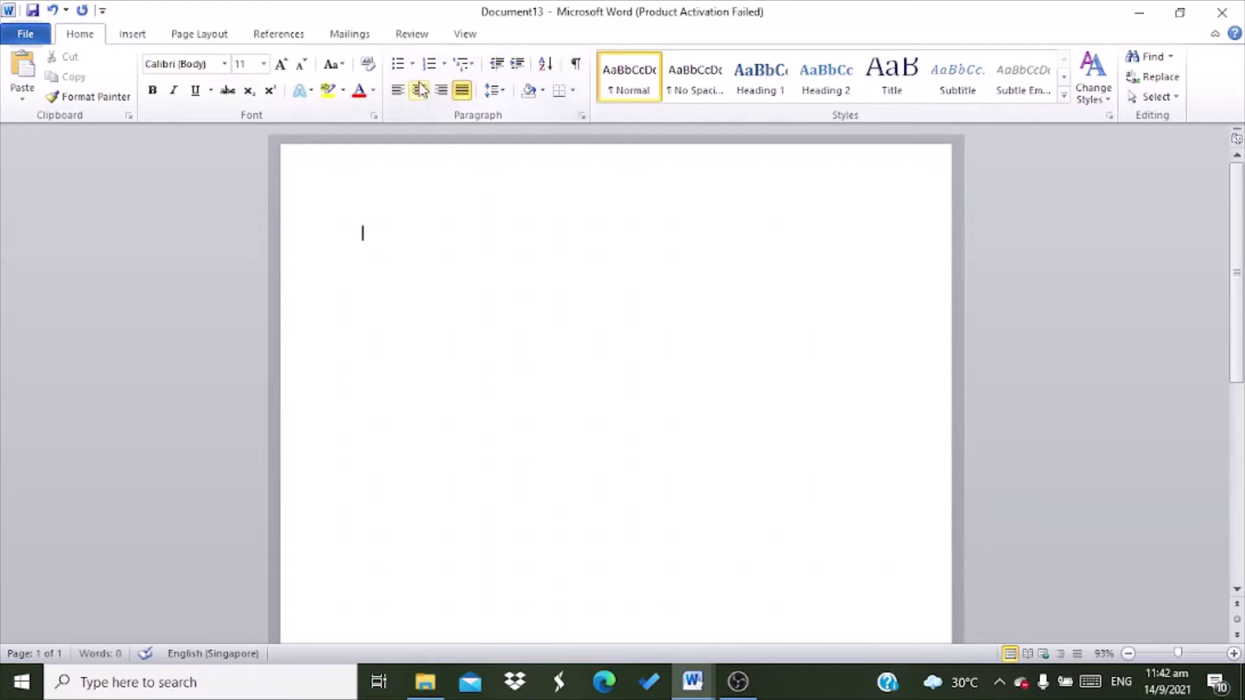
Browse the bullet and numbering format galleries without applying either
left_click(413, 64)
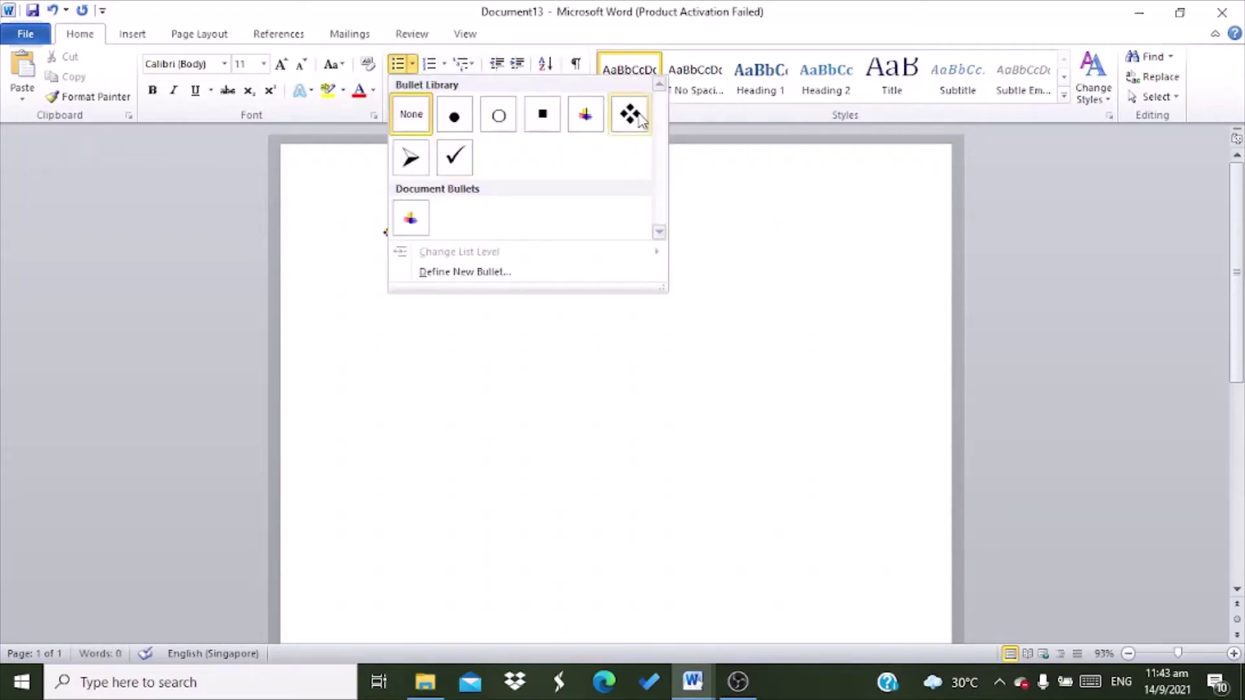
left_click(445, 65)
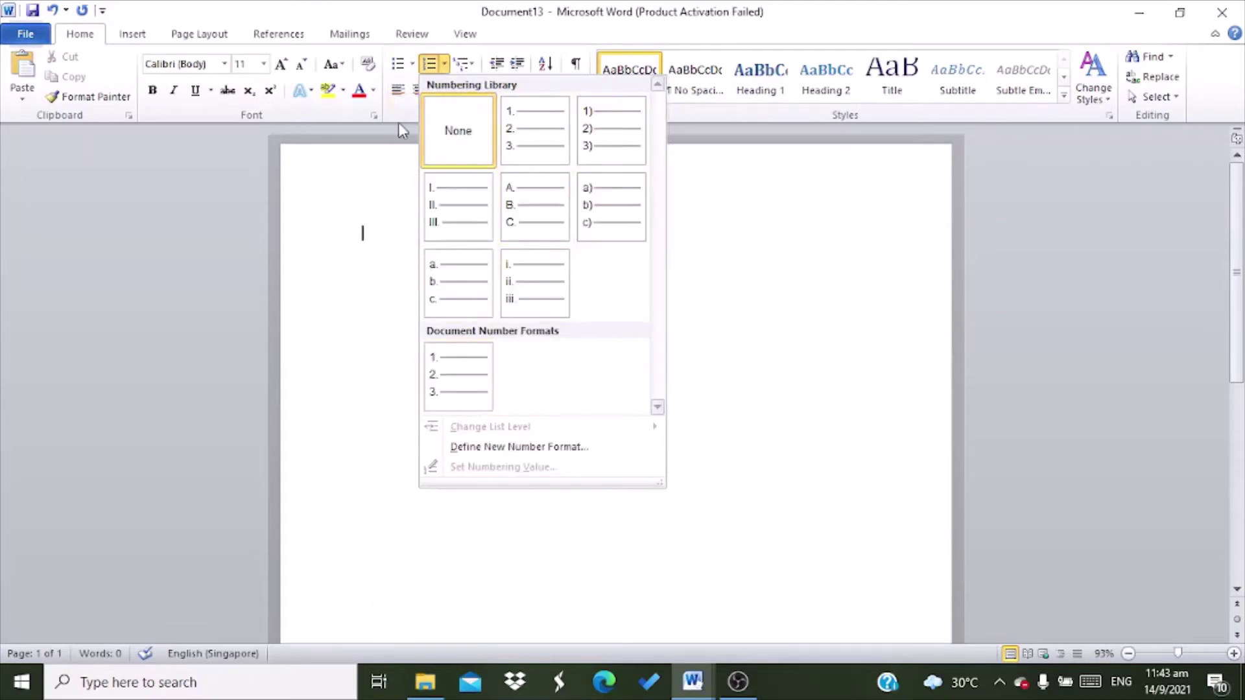
left_click(383, 256)
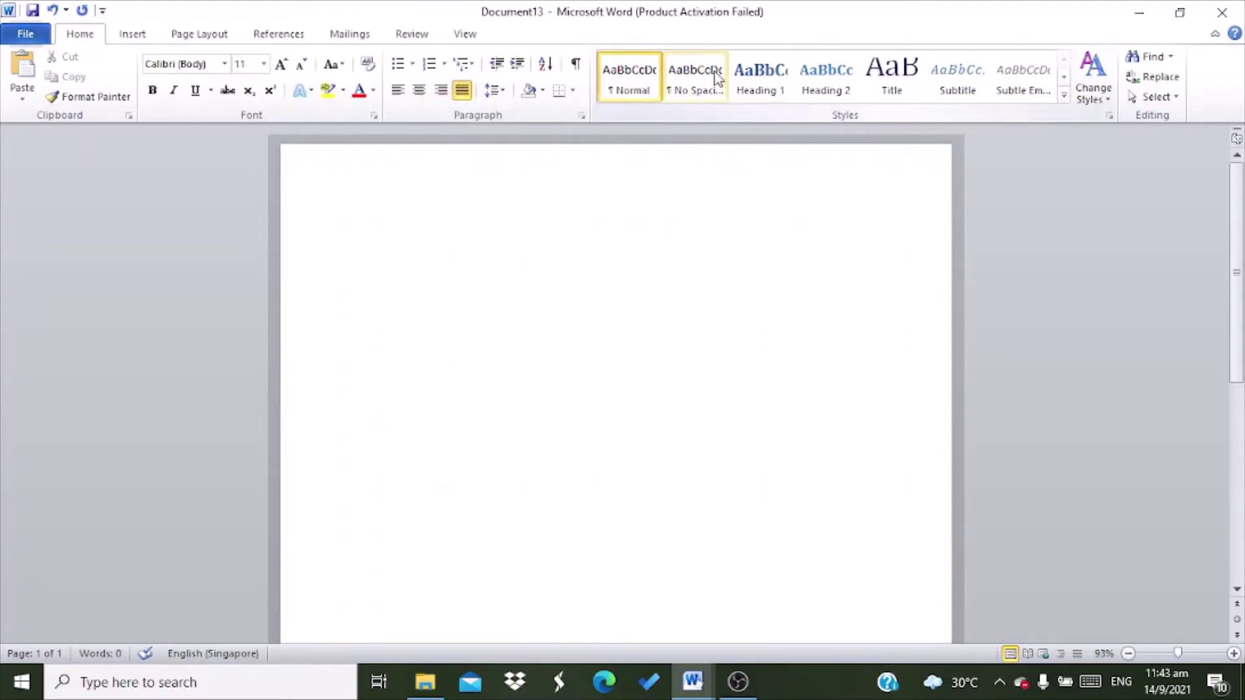
Try the No Spacing, Heading 1 and Title styles, ending back on Normal
left_click(688, 88)
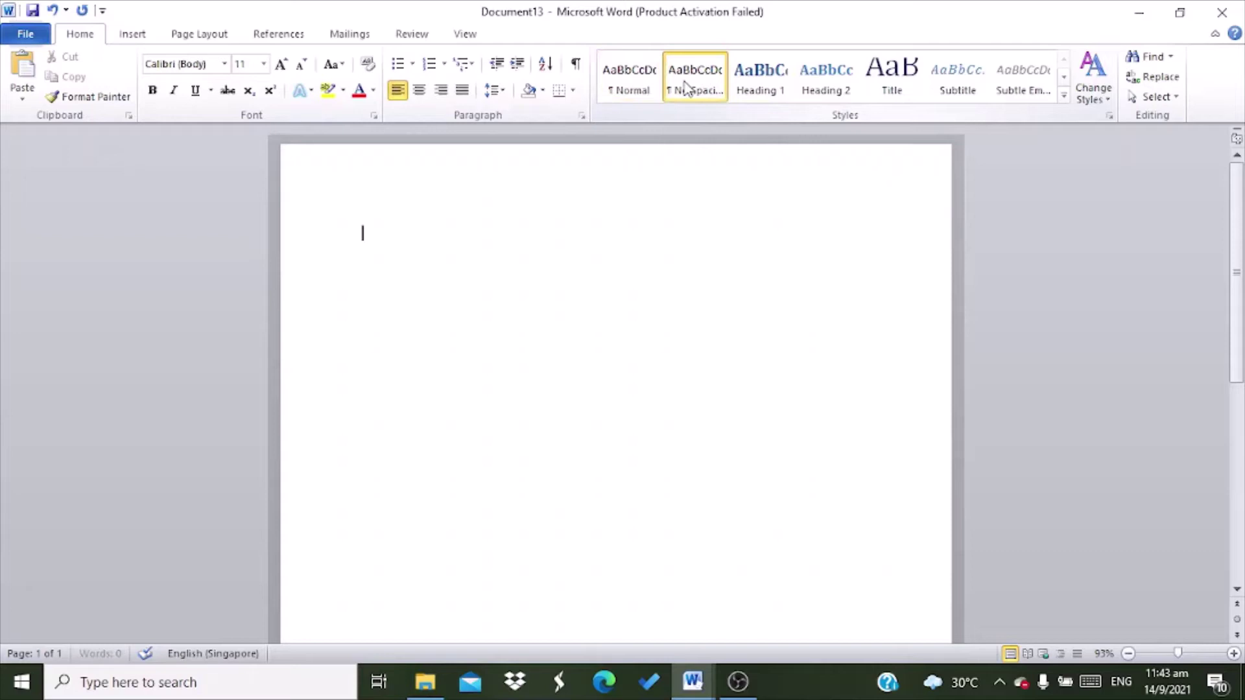
left_click(632, 94)
left_click(760, 83)
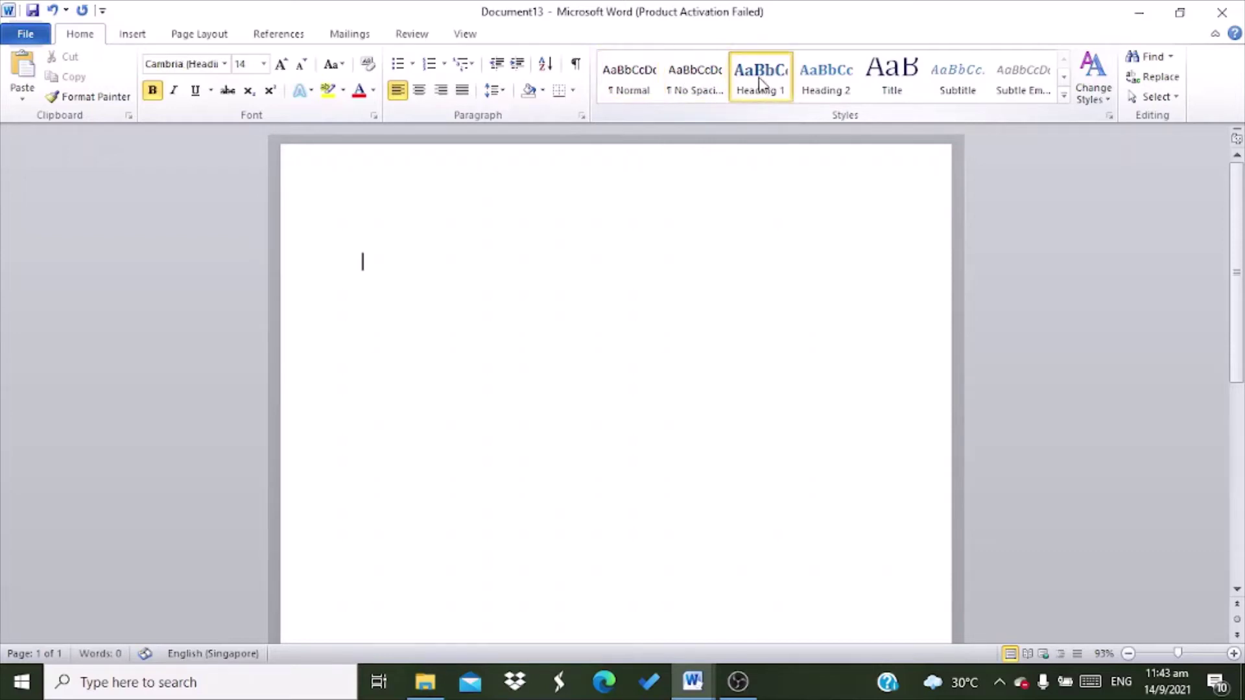
left_click(891, 78)
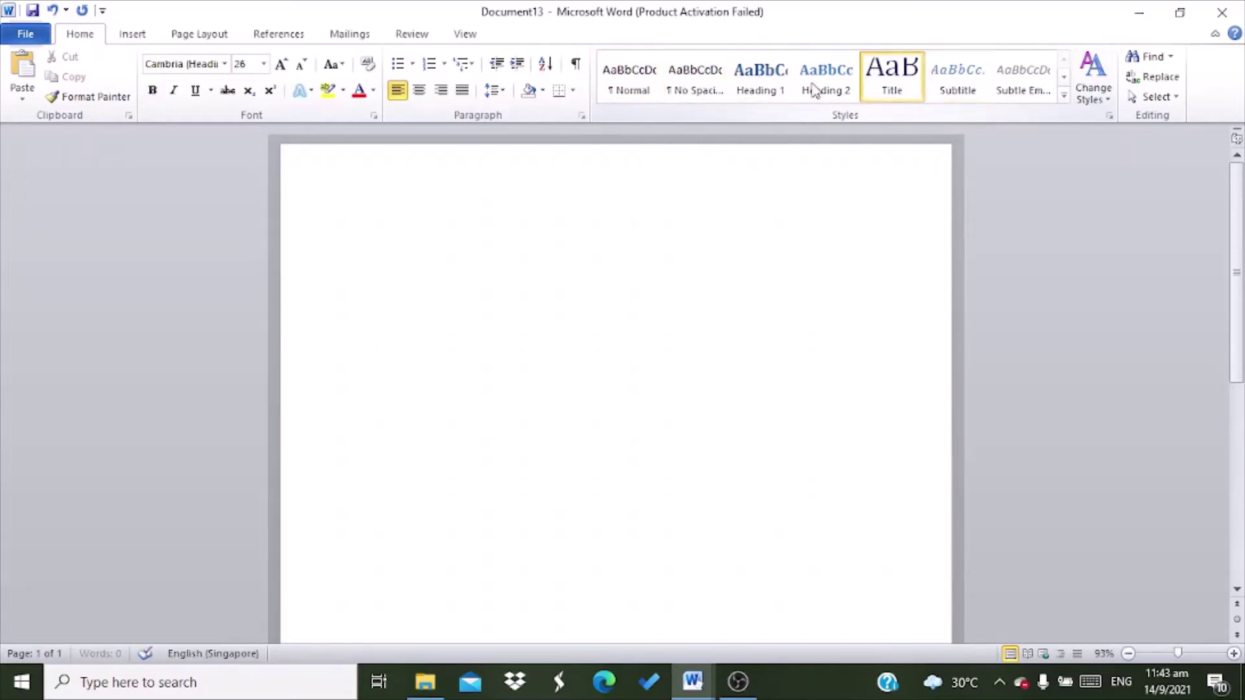
left_click(632, 89)
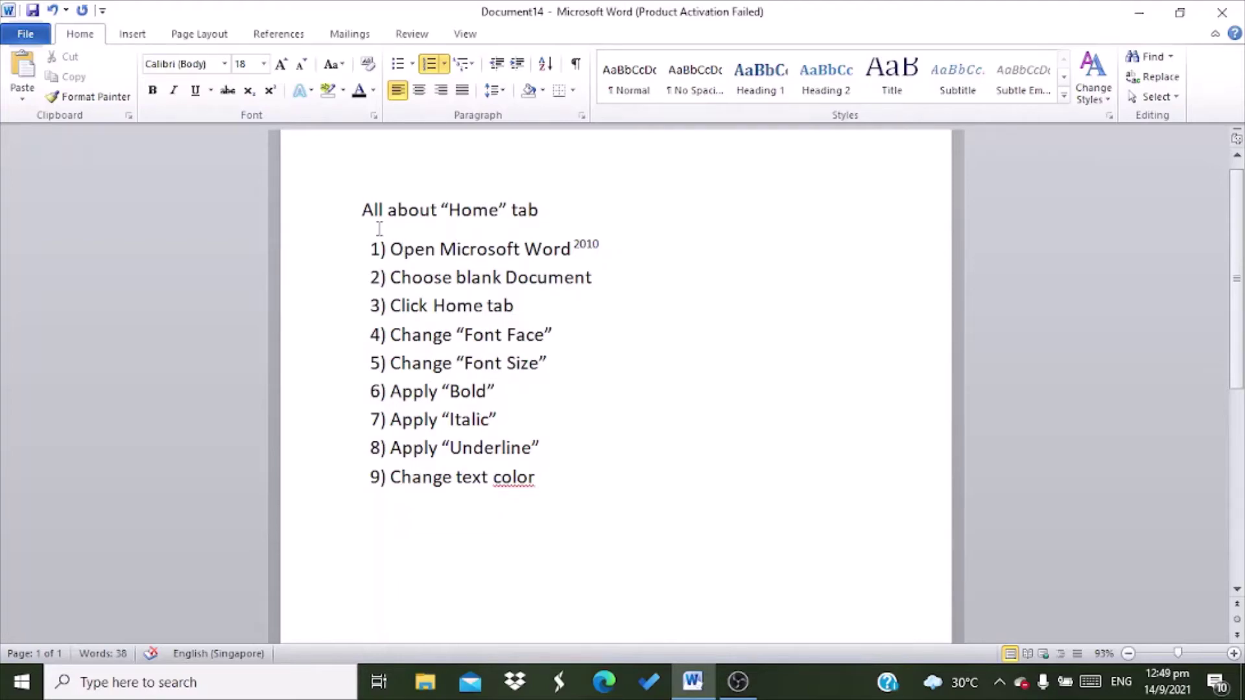
Select step 4 briefly, then select everything from the title through step 9
left_click_drag(392, 335, 555, 339)
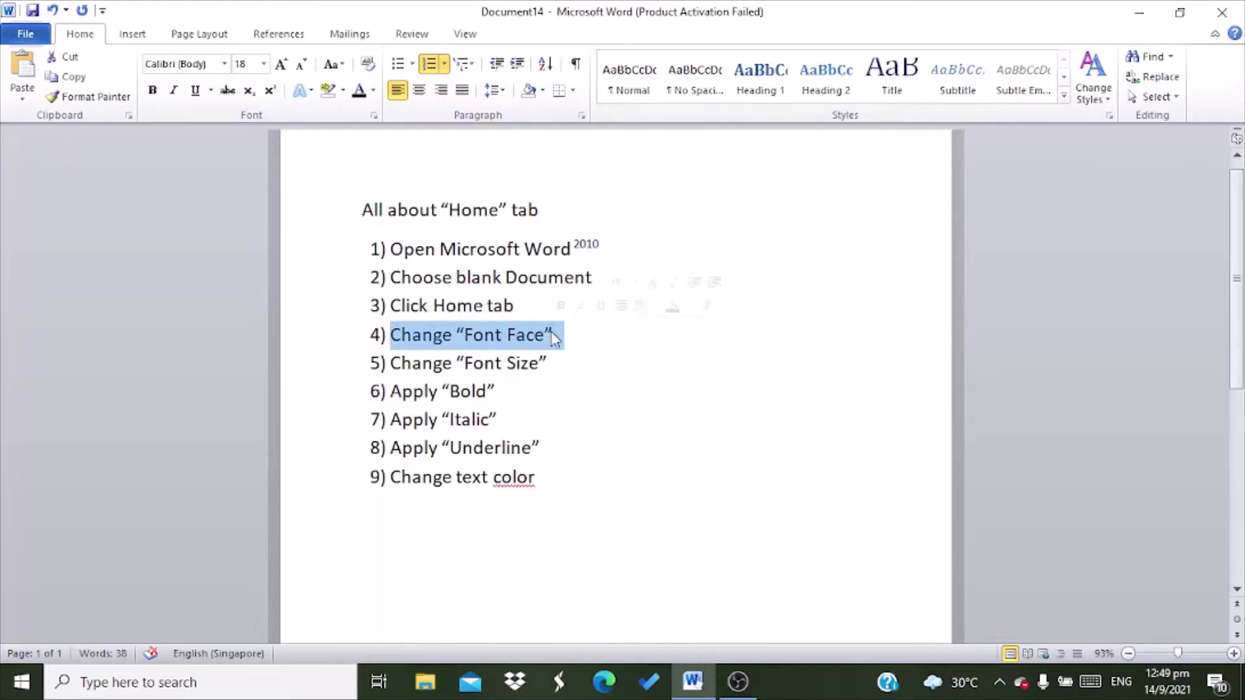
left_click(559, 365)
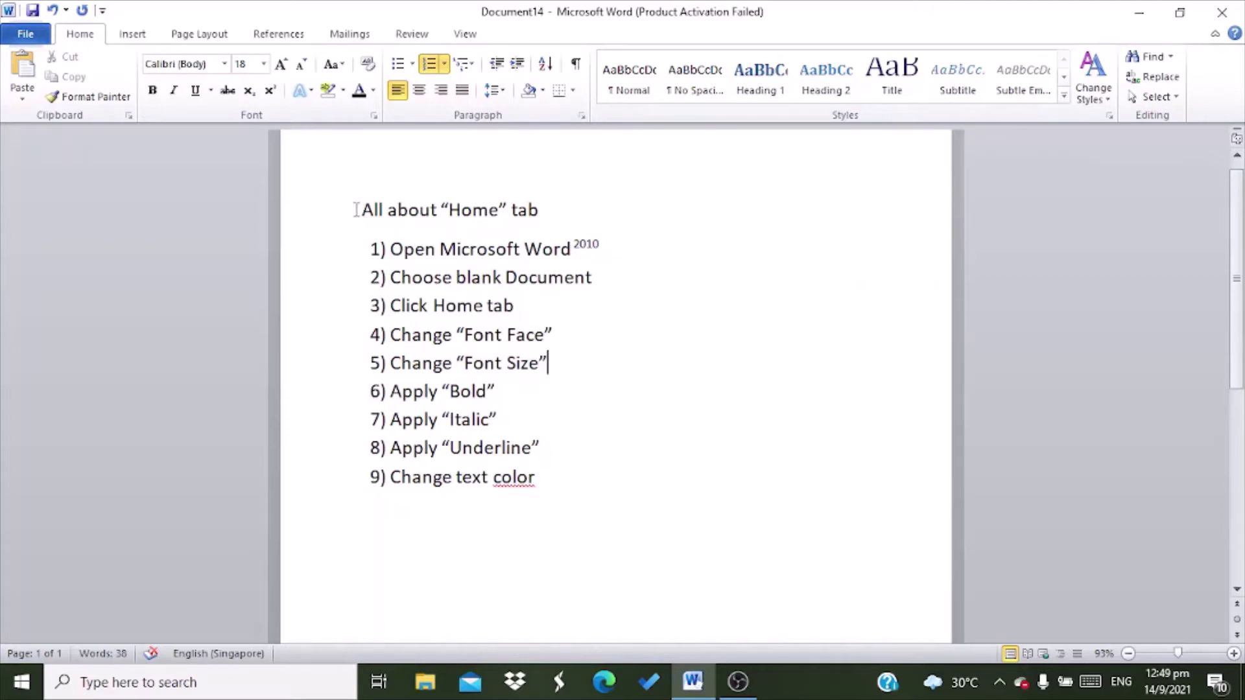
left_click(362, 210)
mouse_move(362, 210)
left_mouse_down()
mouse_move(528, 206)
mouse_move(548, 304)
mouse_move(546, 515)
mouse_move(542, 478)
left_mouse_up()
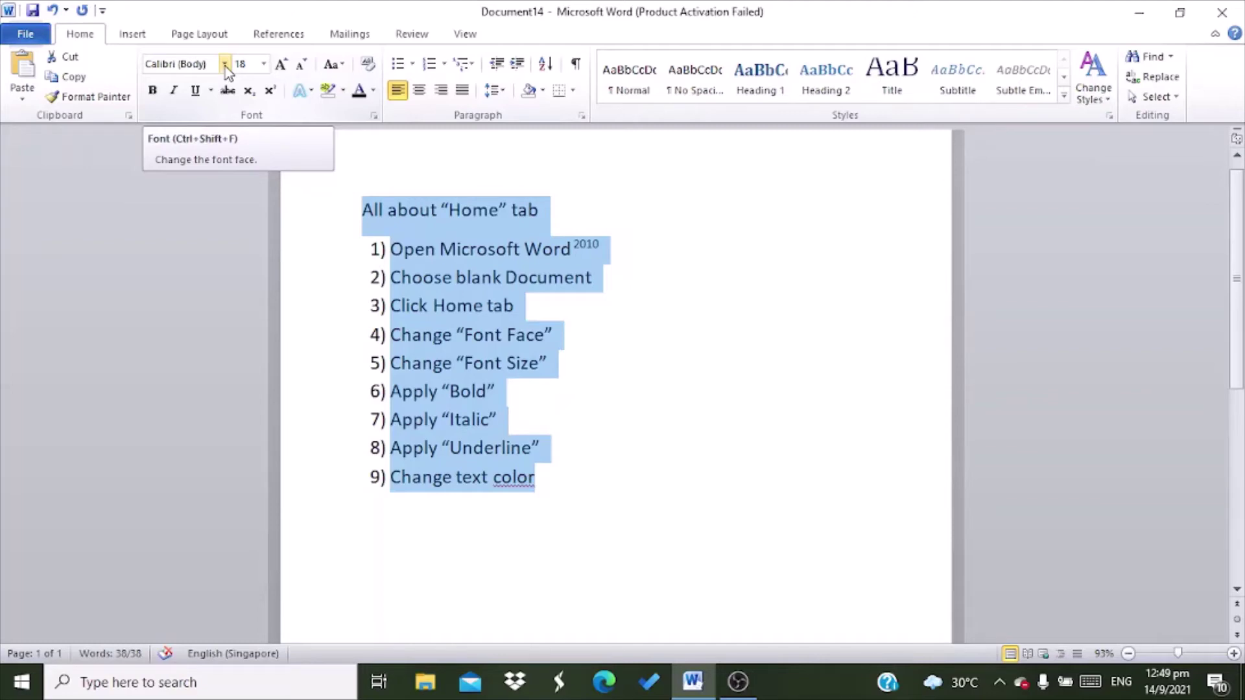
Apply the Andika New Basic font to the title and all nine steps
left_click(224, 66)
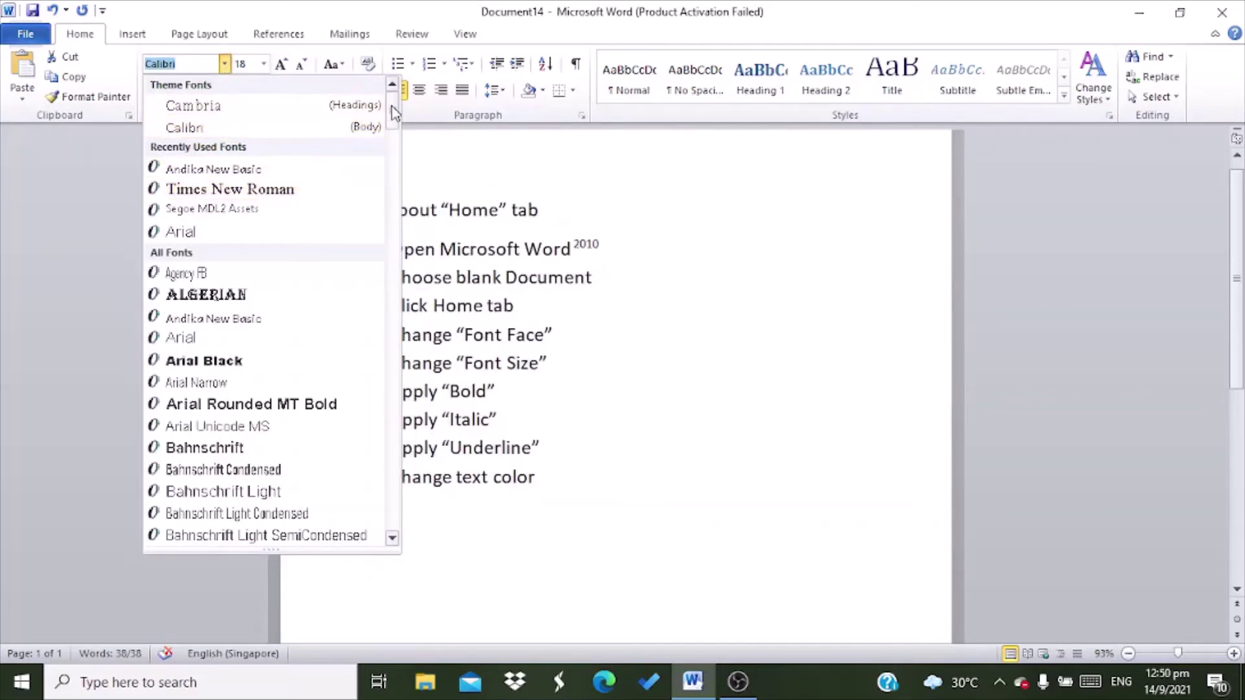
scroll(394, 120, "down", 2)
left_click_drag(394, 120, 393, 156)
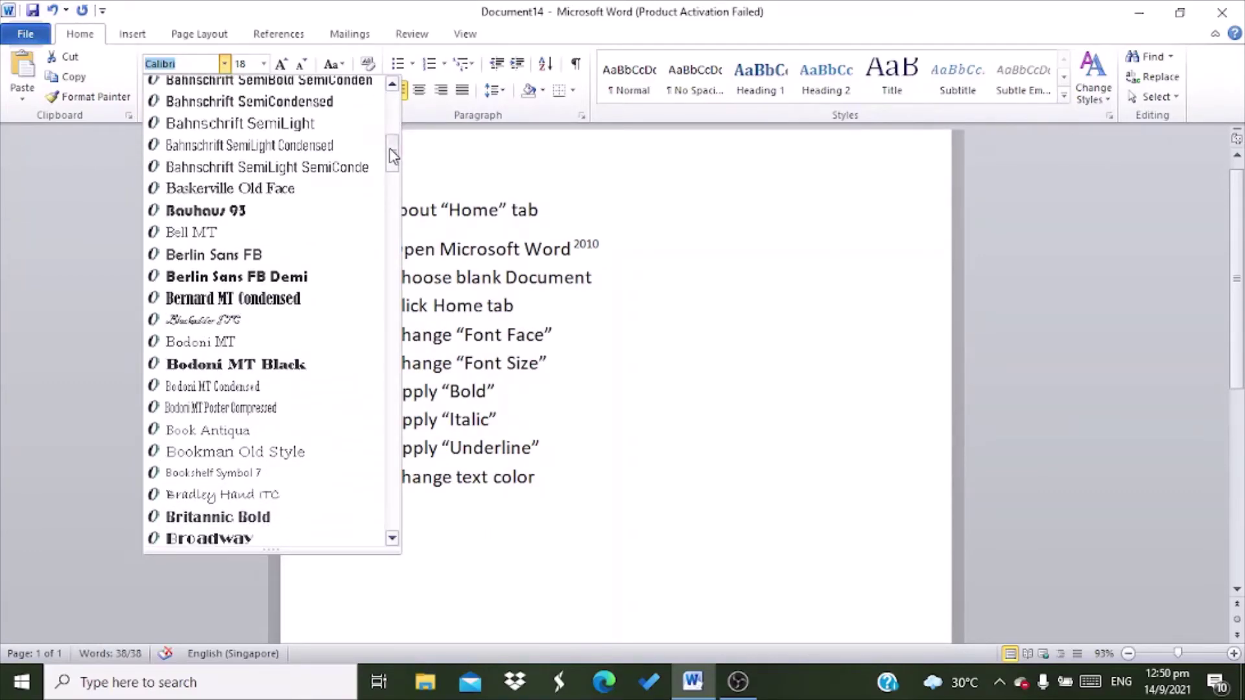
left_click_drag(393, 155, 393, 162)
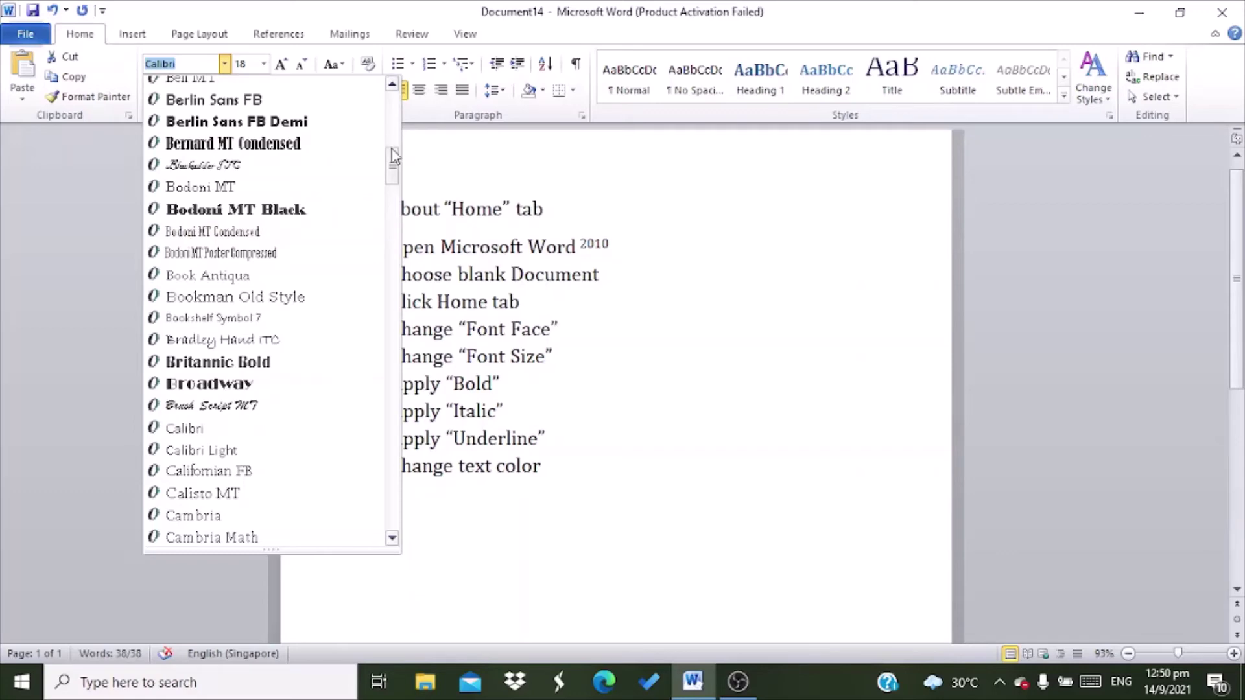
left_click_drag(392, 167, 391, 126)
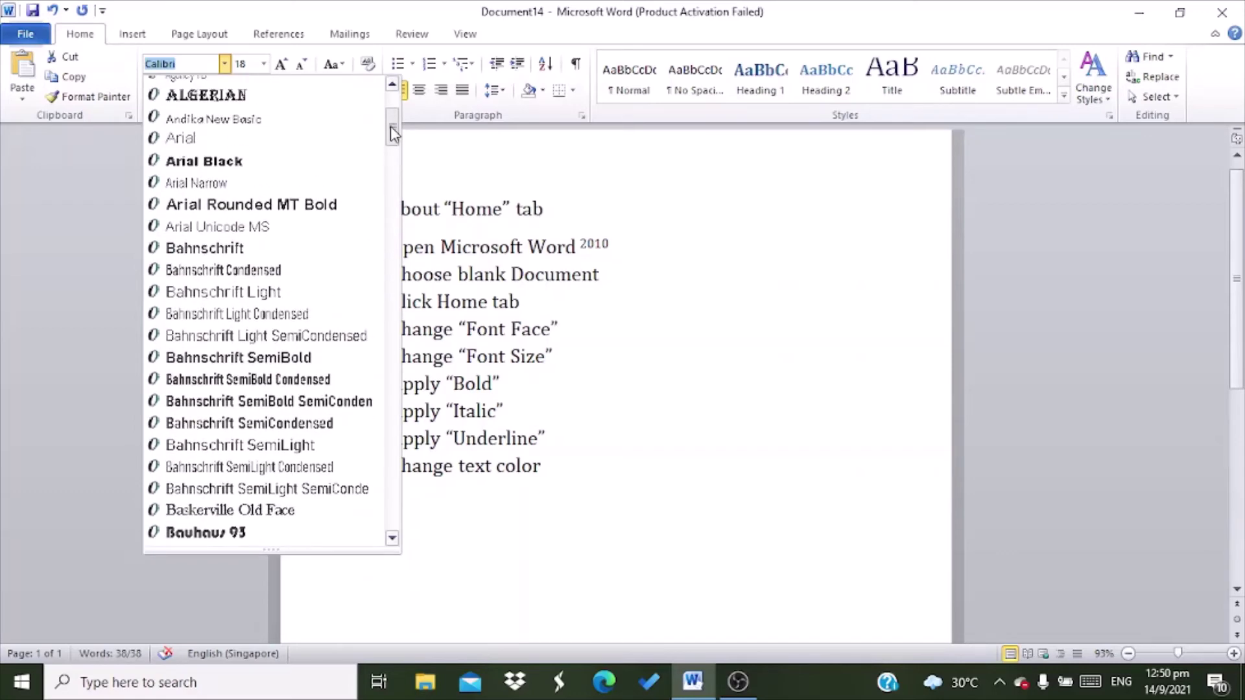
left_click(290, 124)
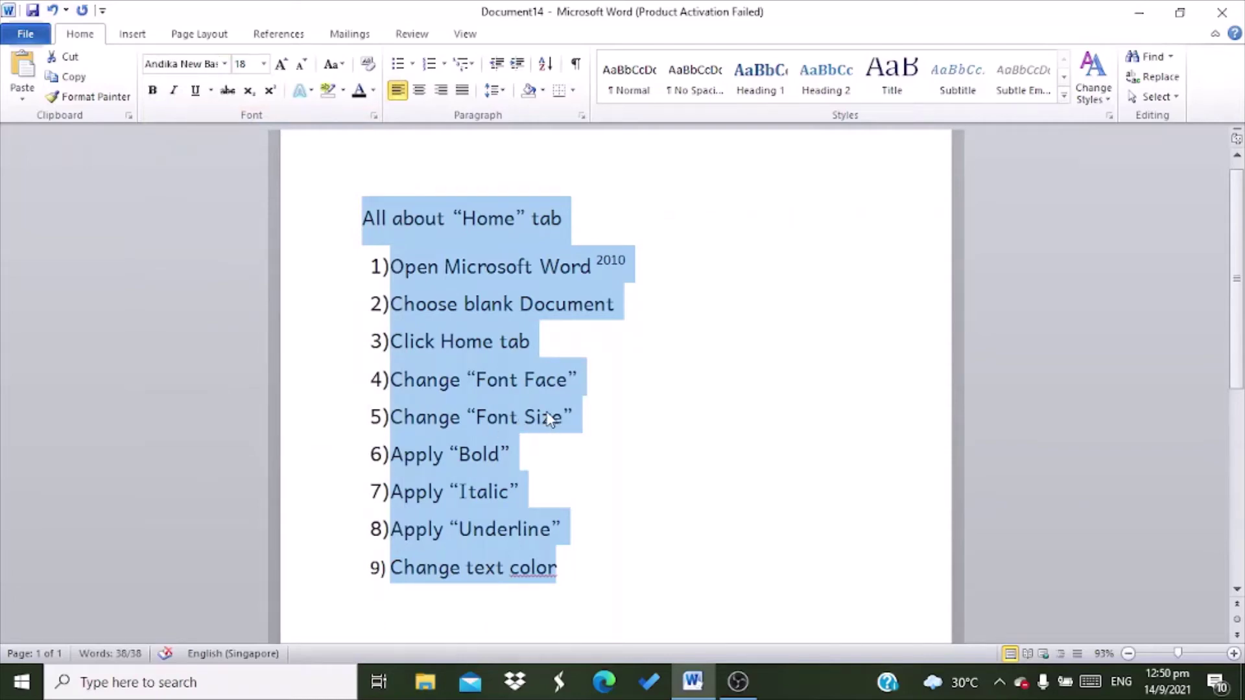
left_click(600, 387)
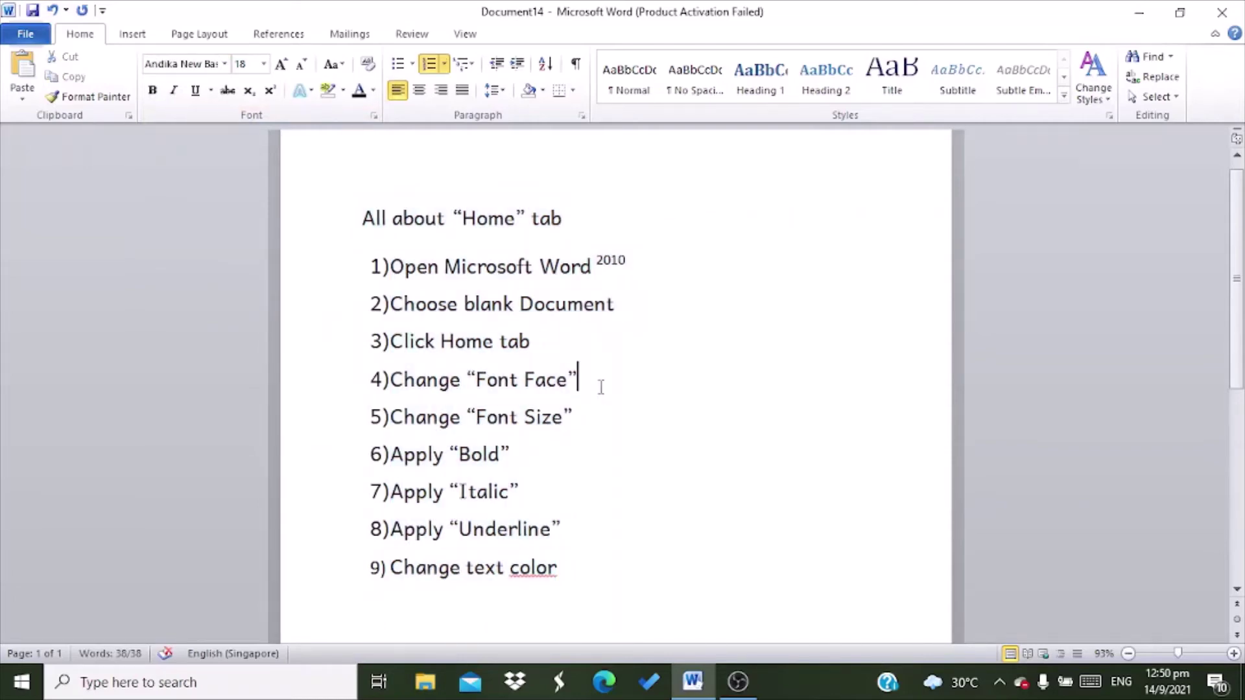
Select the title and whole list and set its font size to 100 pt
left_click(367, 225)
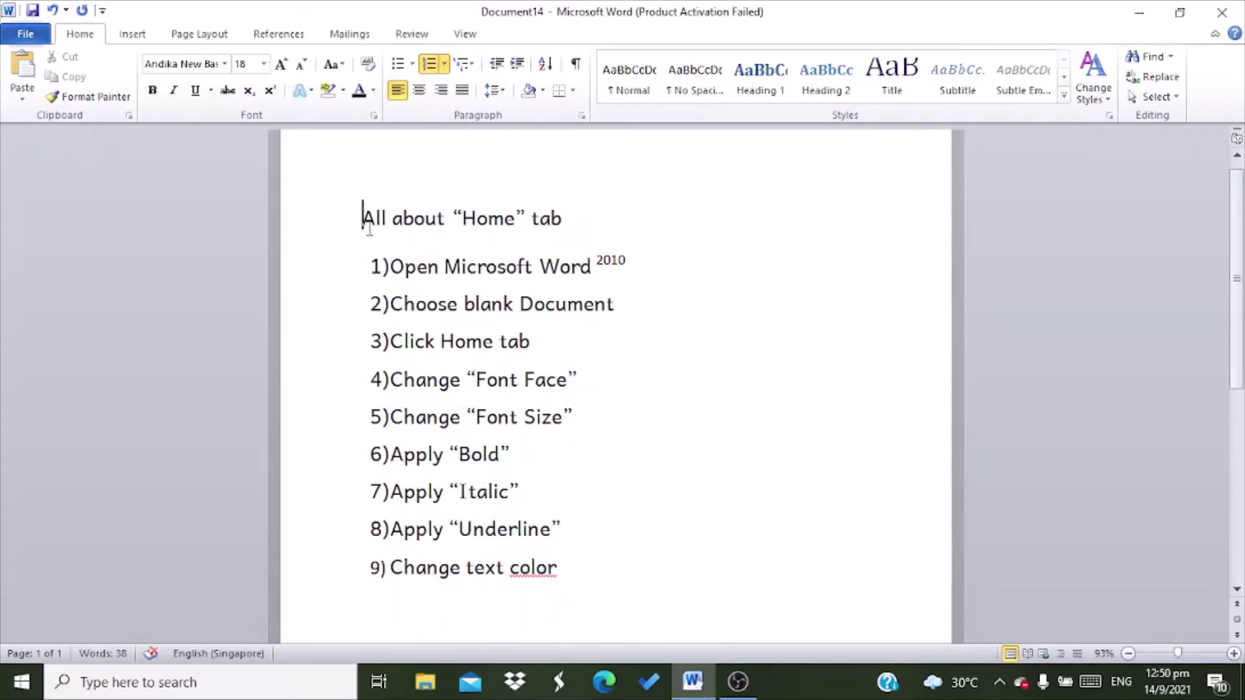
left_click_drag(368, 227, 575, 559)
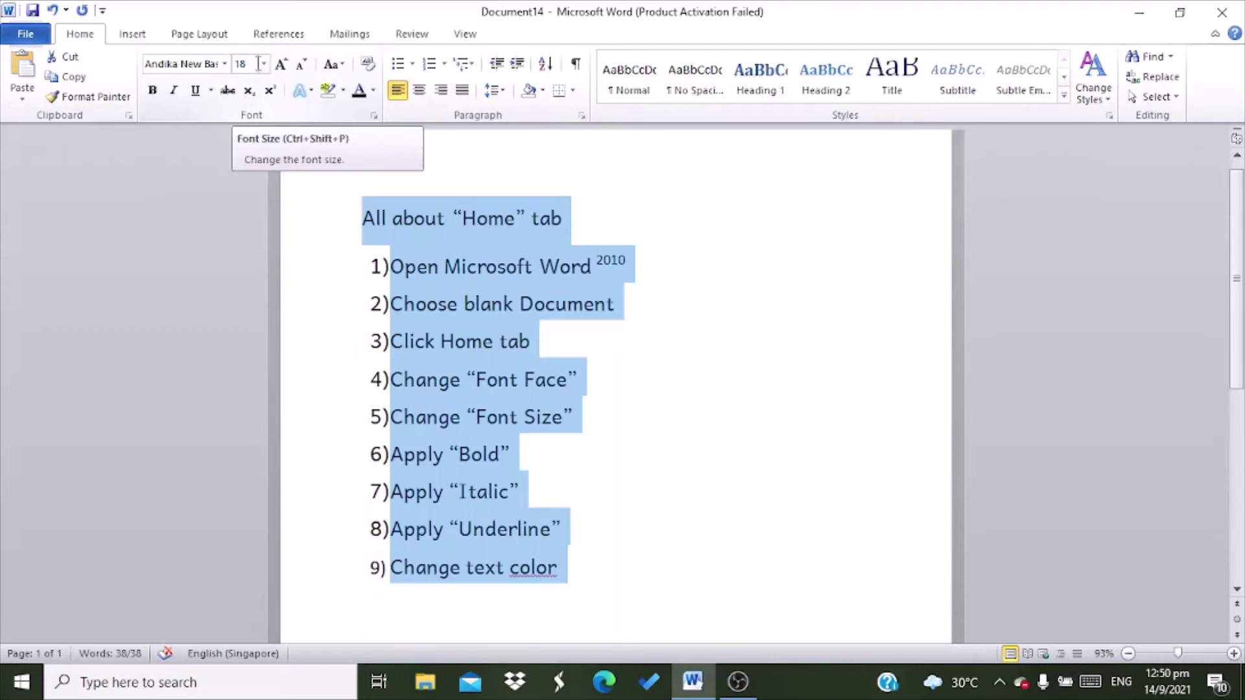
left_click(250, 63)
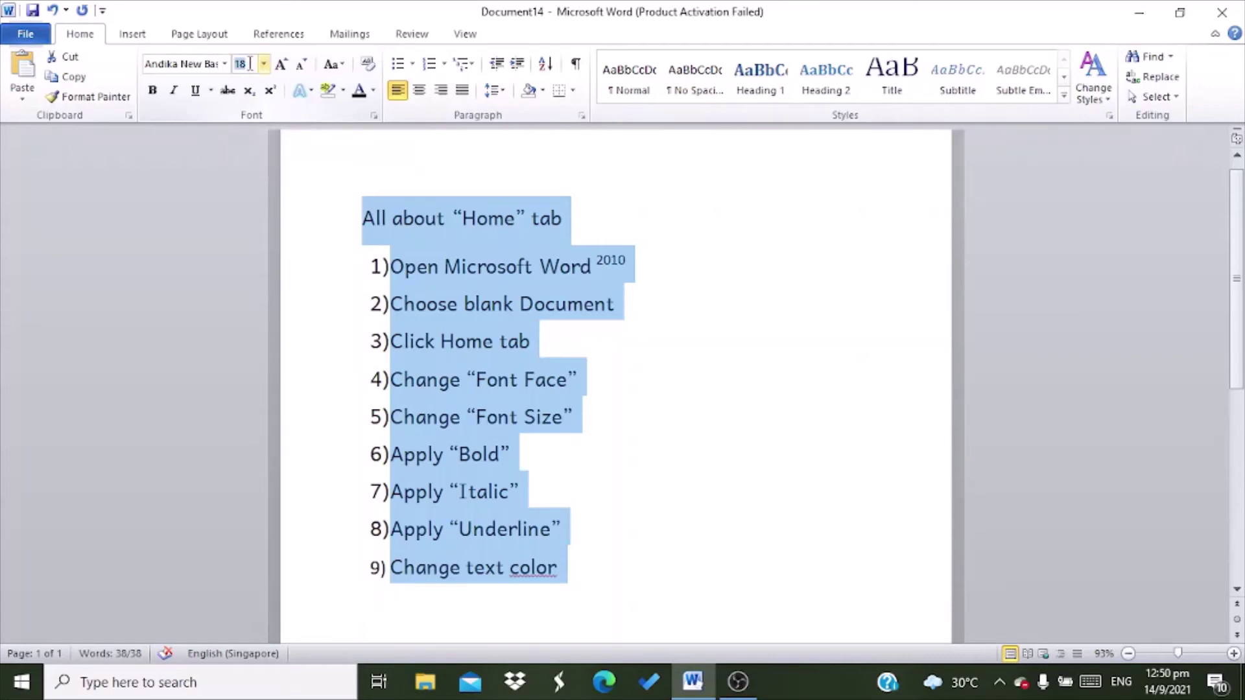
left_click(250, 63)
left_click(264, 64)
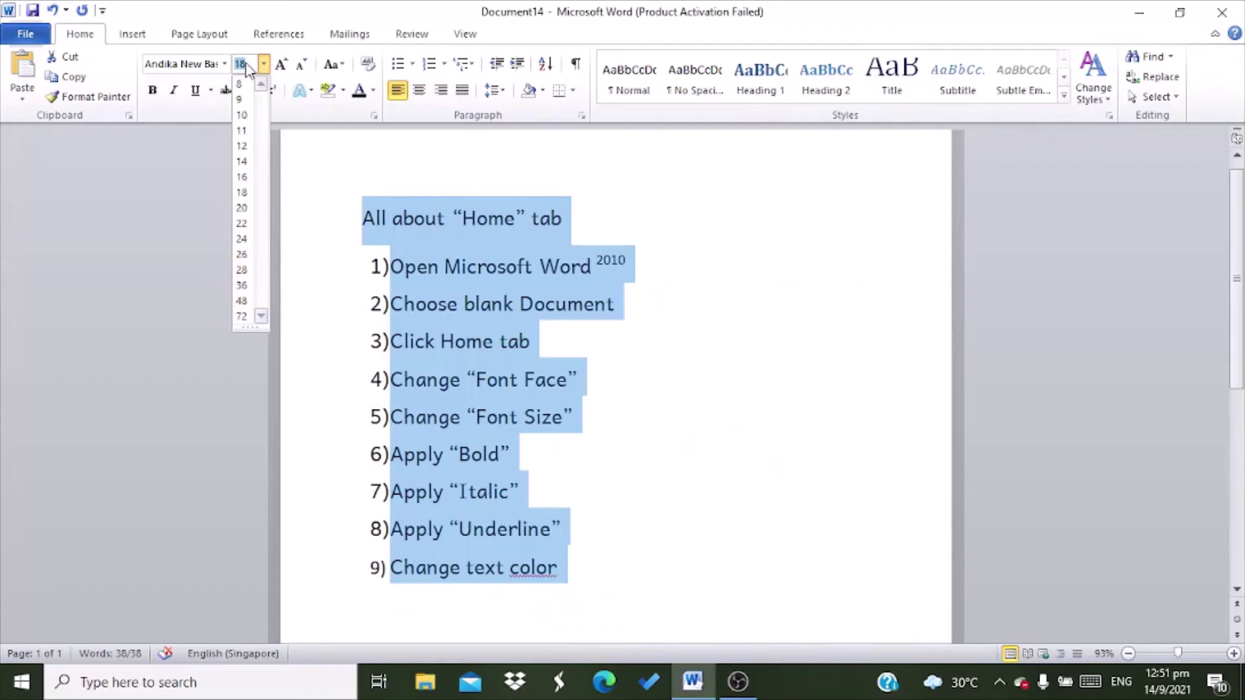
type("110")
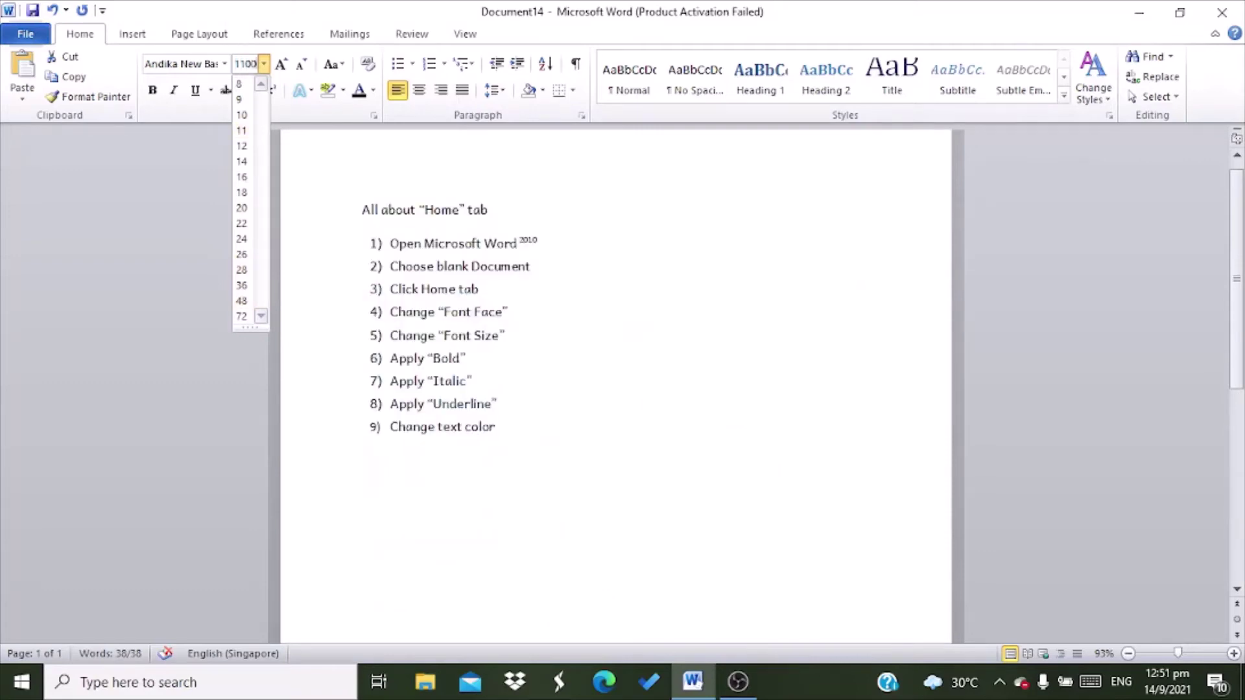
key("BackSpace")
key("BackSpace")
type("00")
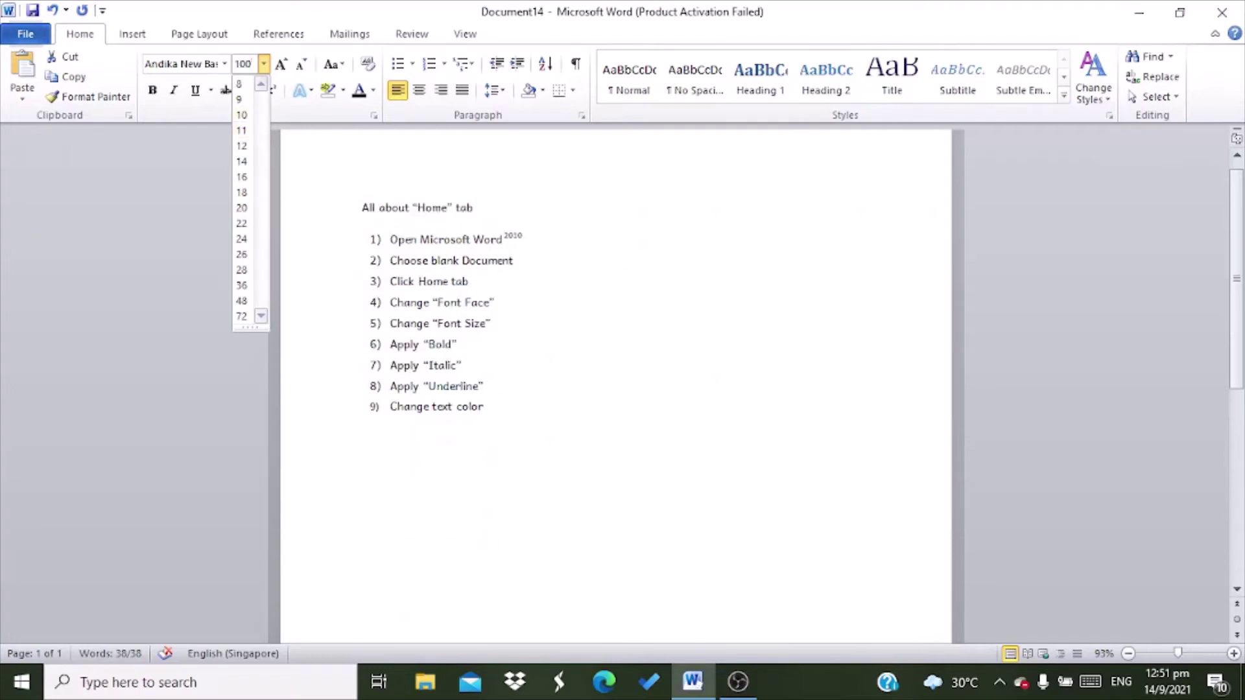
key("Return")
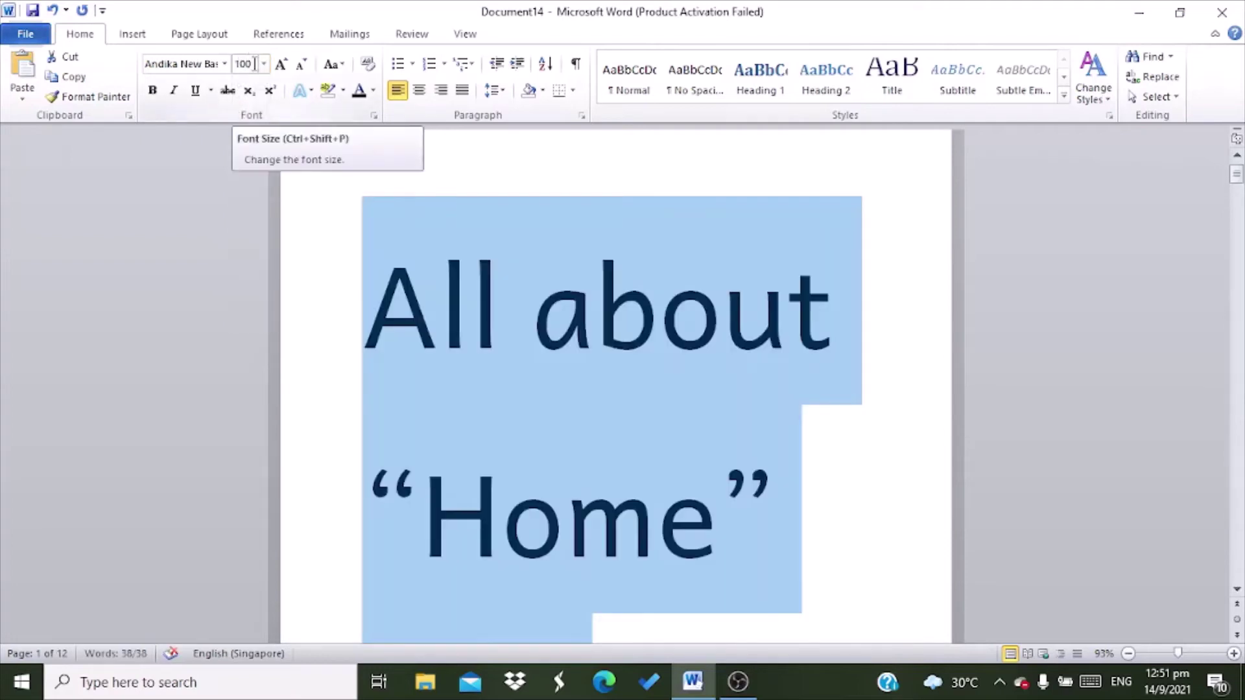
Raise the list's font size from 100 to 150 pt
left_click(253, 64)
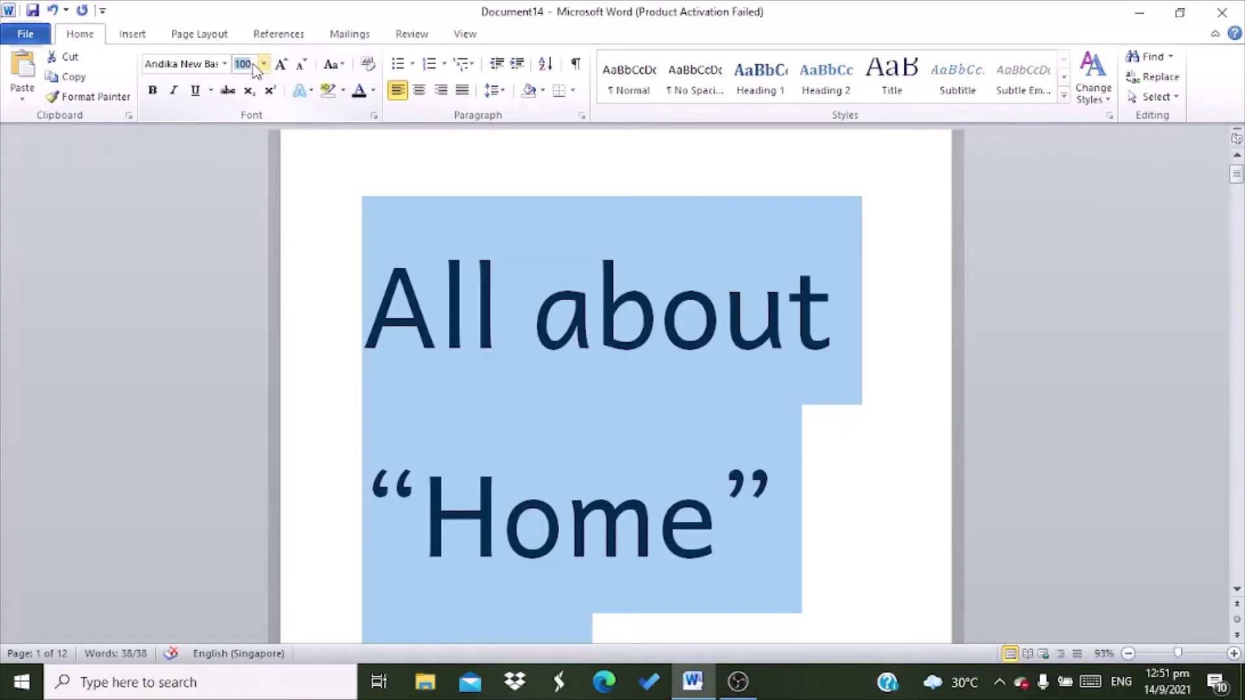
type("150")
key("Return")
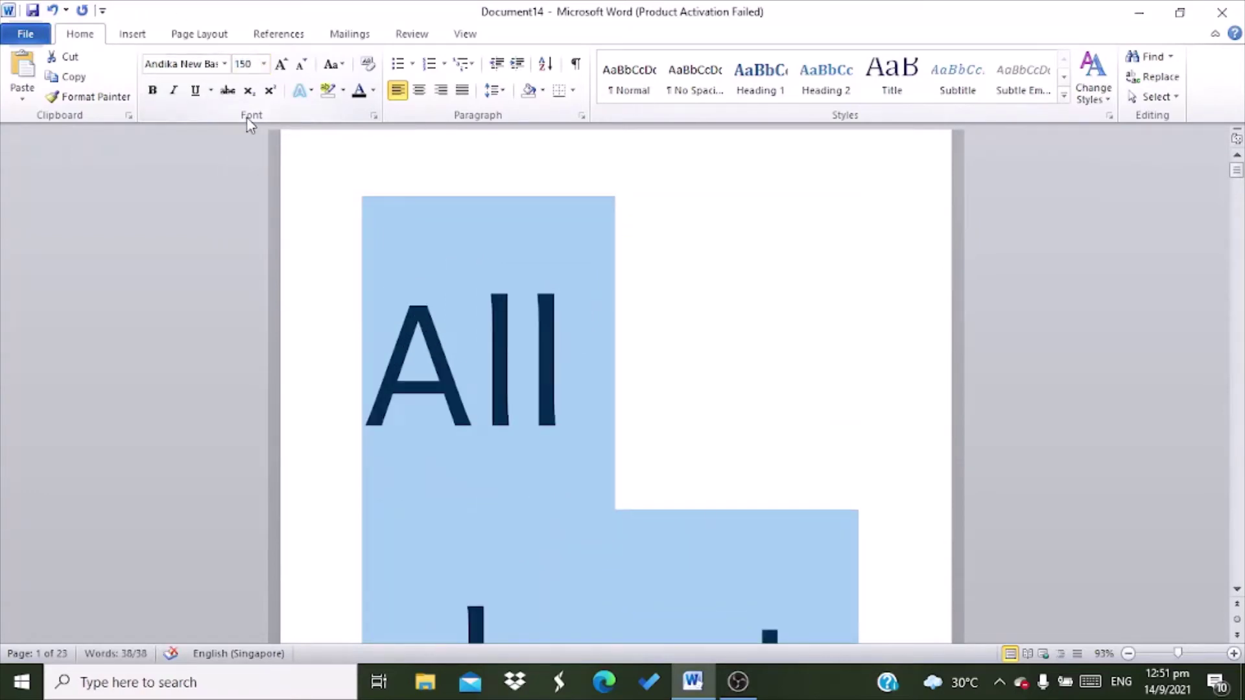
left_click(263, 64)
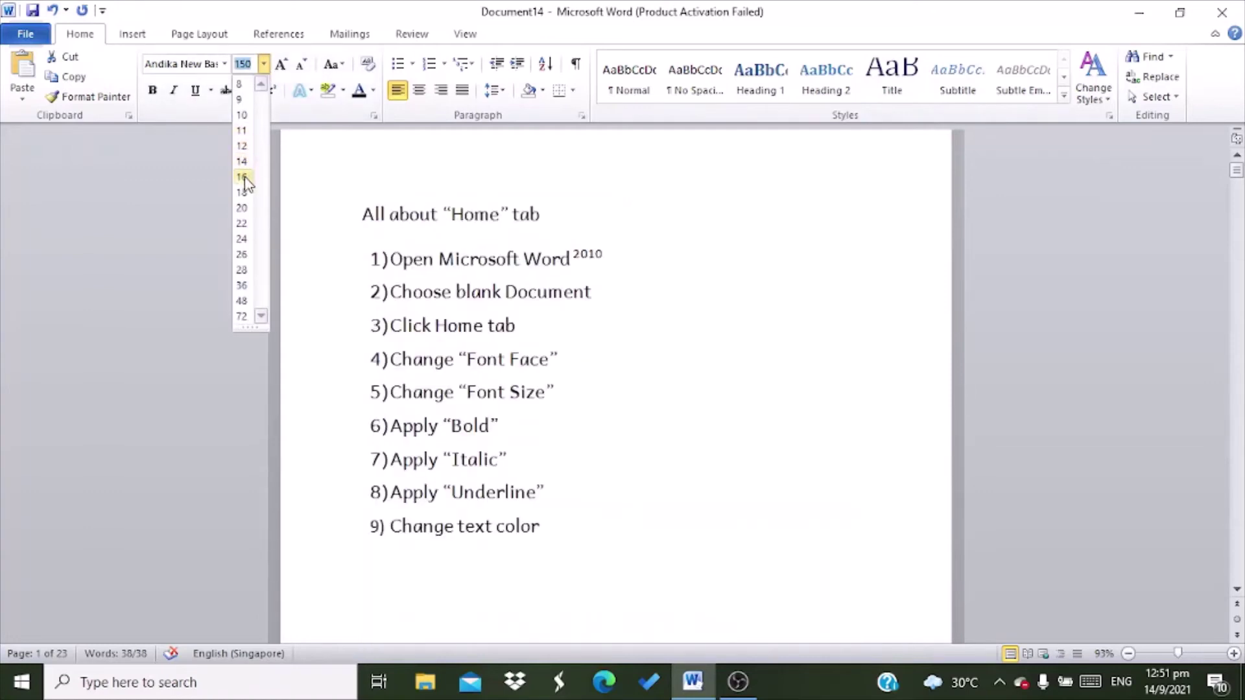
Set the list to 16 pt, then grow it several size steps
left_click(242, 177)
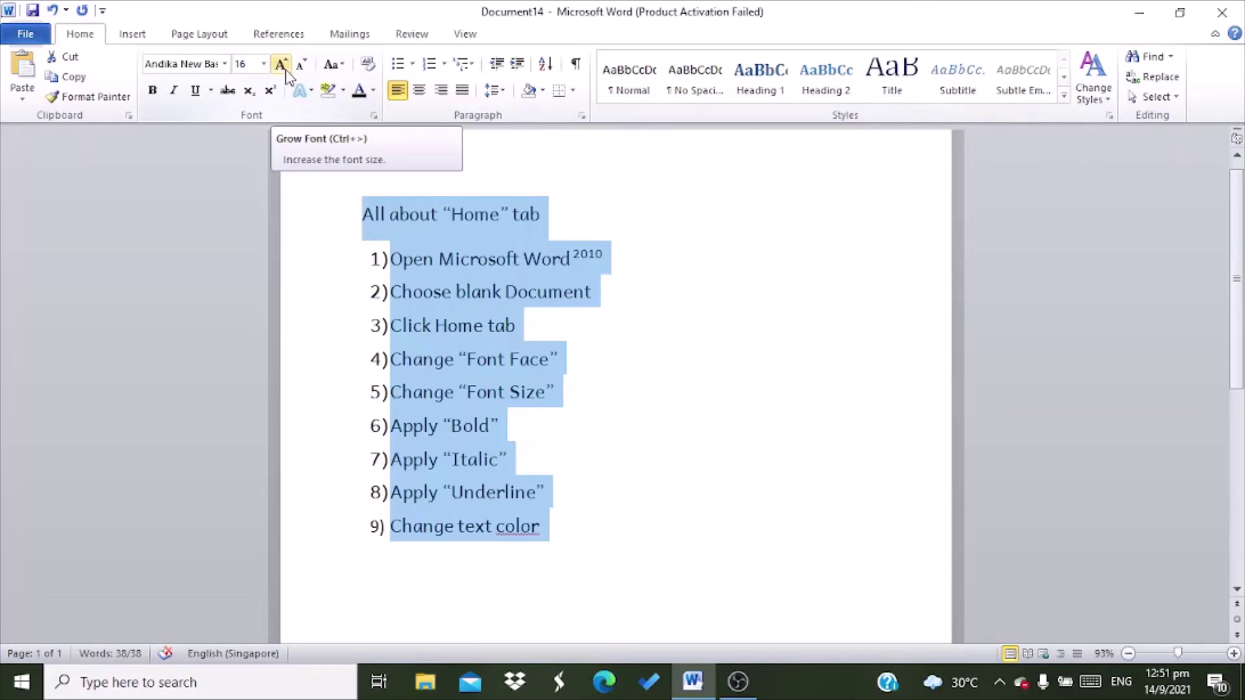
left_click(281, 64)
left_click(281, 64)
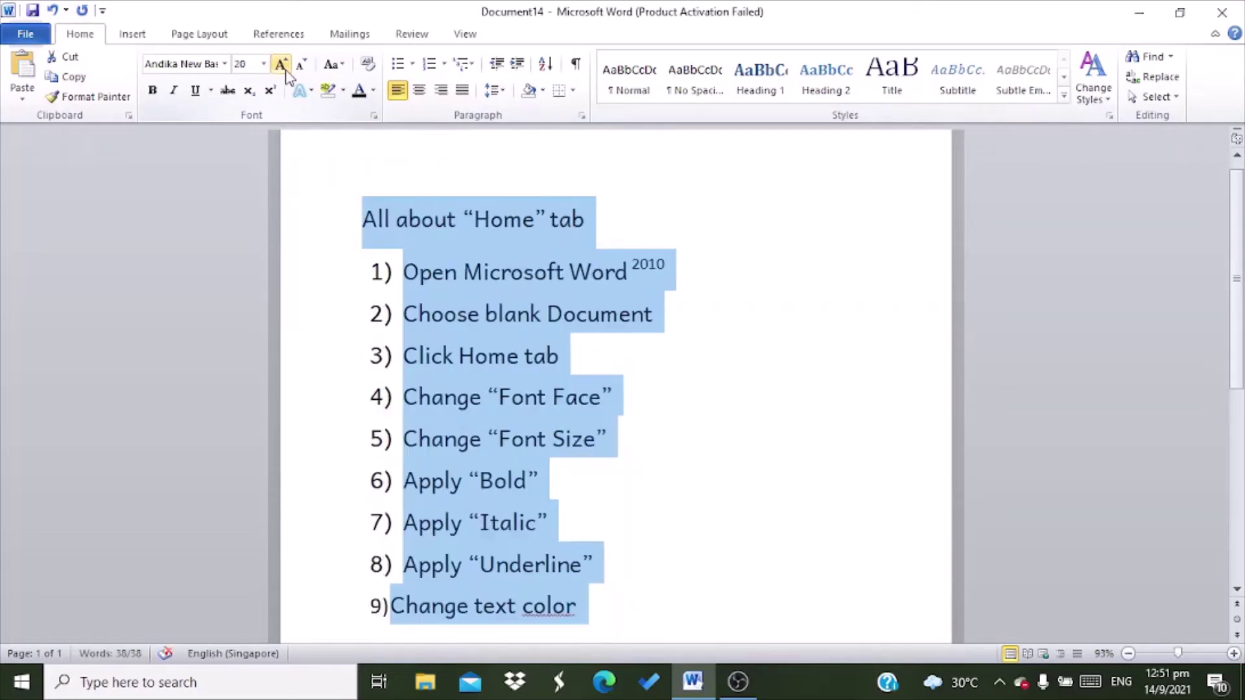
left_click(286, 73)
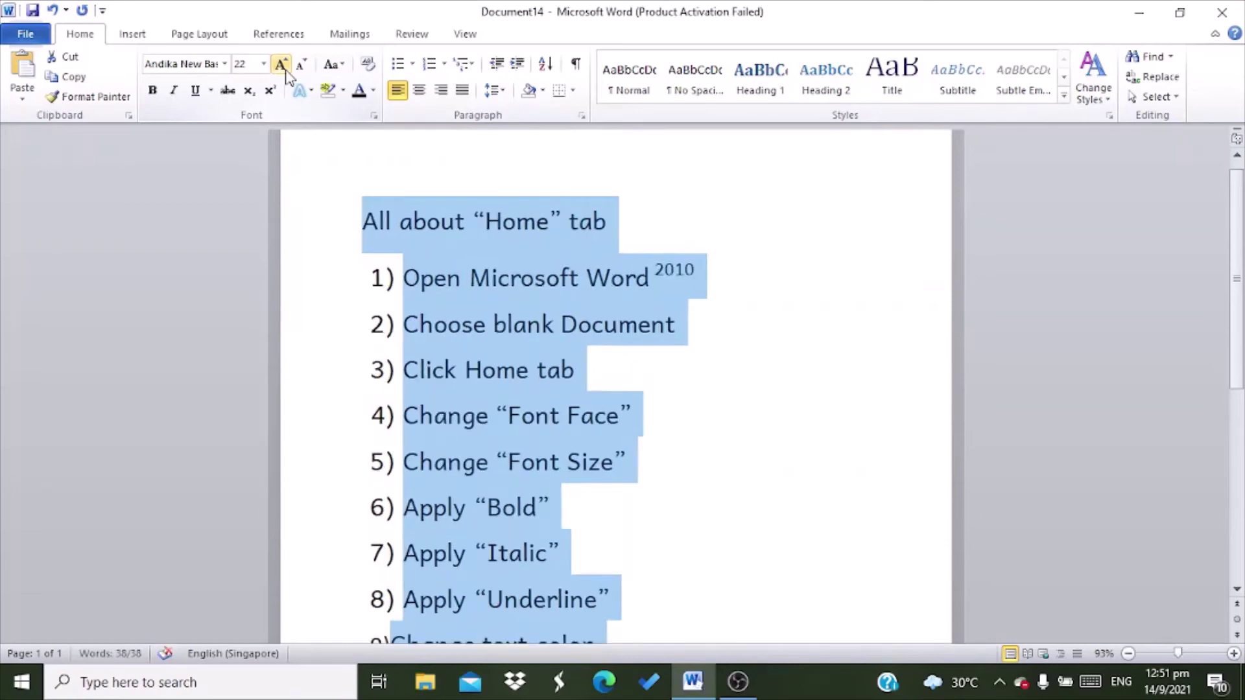
left_click(286, 73)
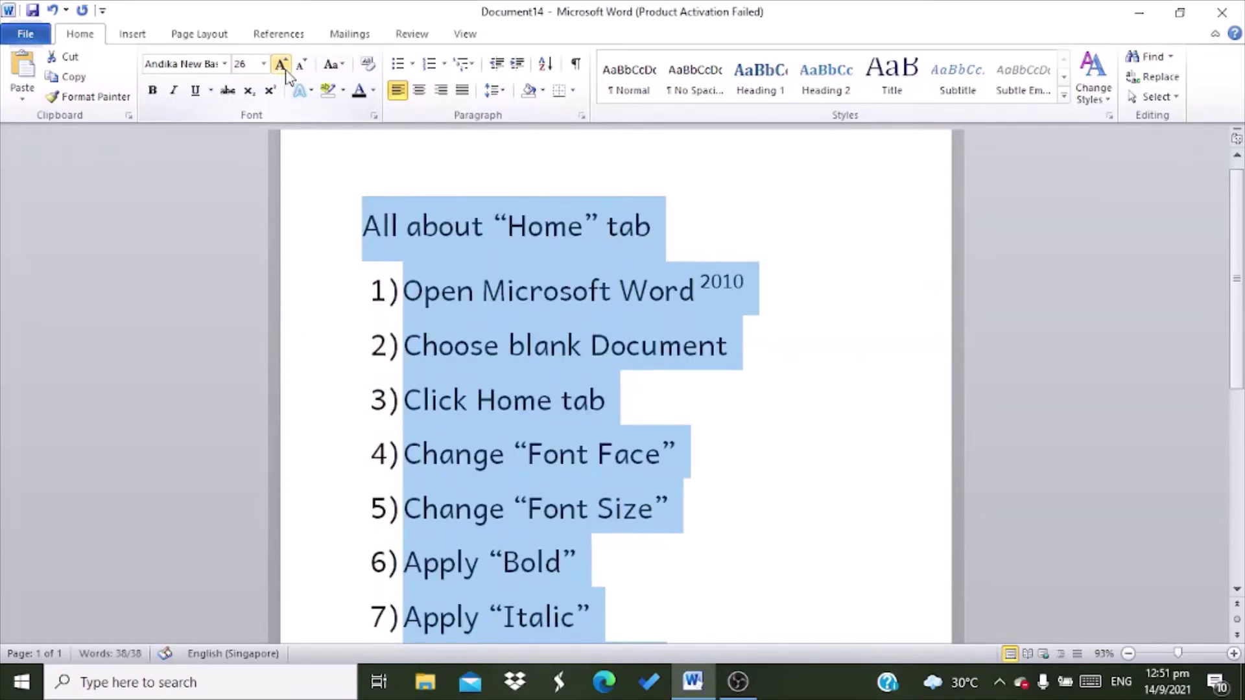
left_click(286, 74)
left_click(286, 74)
left_click(286, 74)
left_click(286, 73)
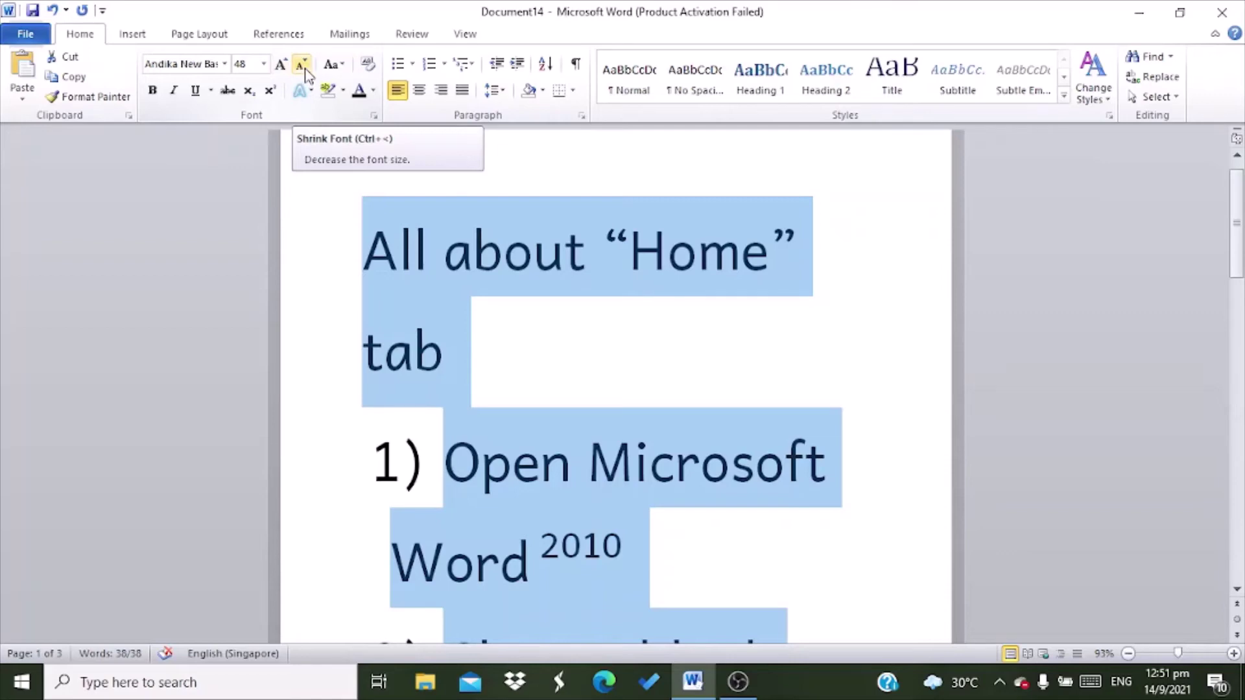
Shrink the text step by step, then settle on 18 pt
left_click(302, 64)
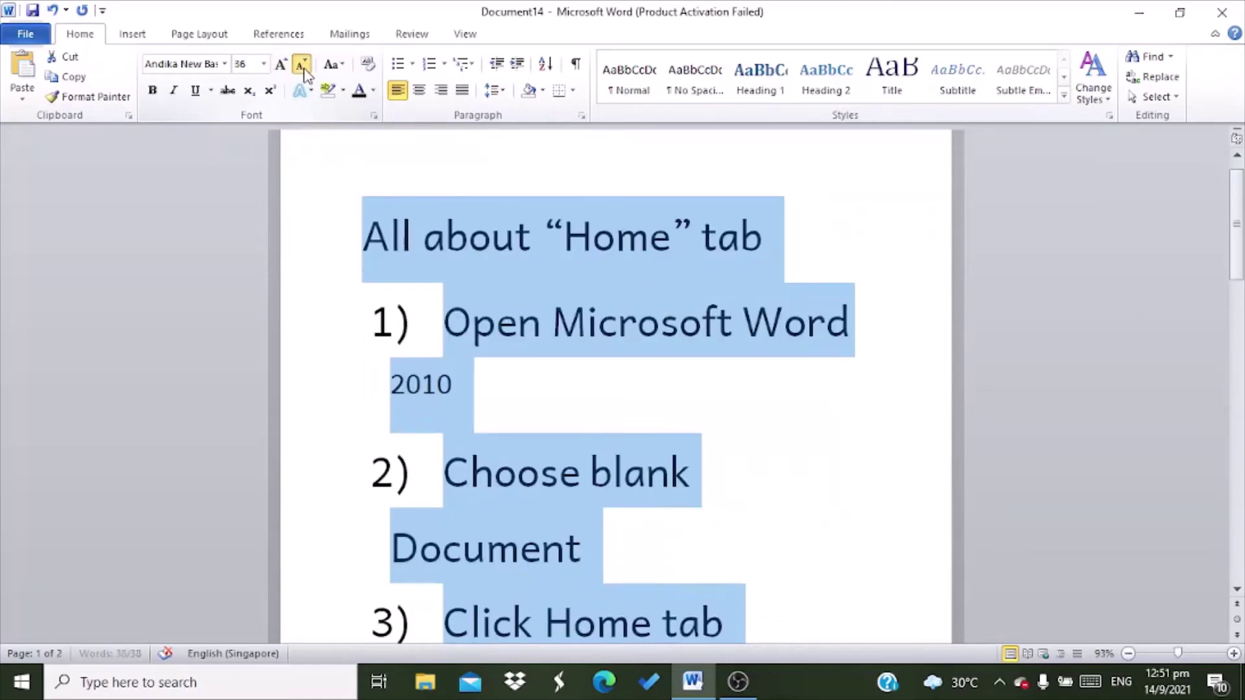
left_click(302, 64)
left_click(302, 64)
left_click(302, 64)
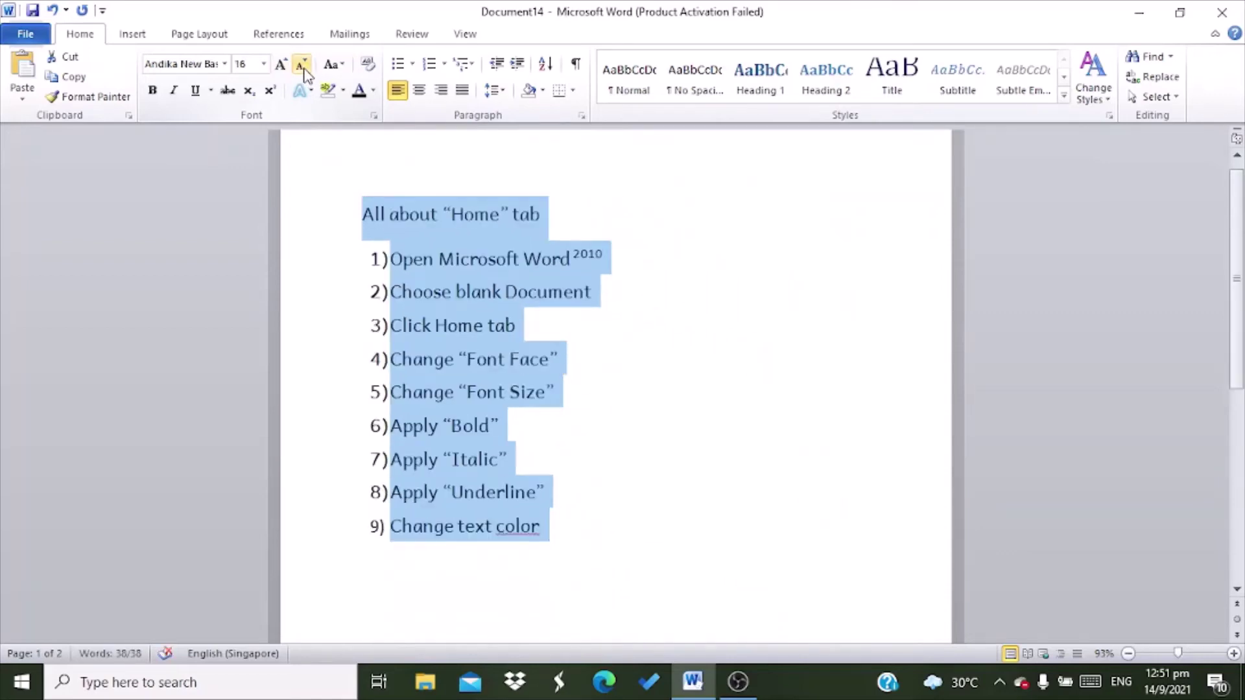
left_click(281, 65)
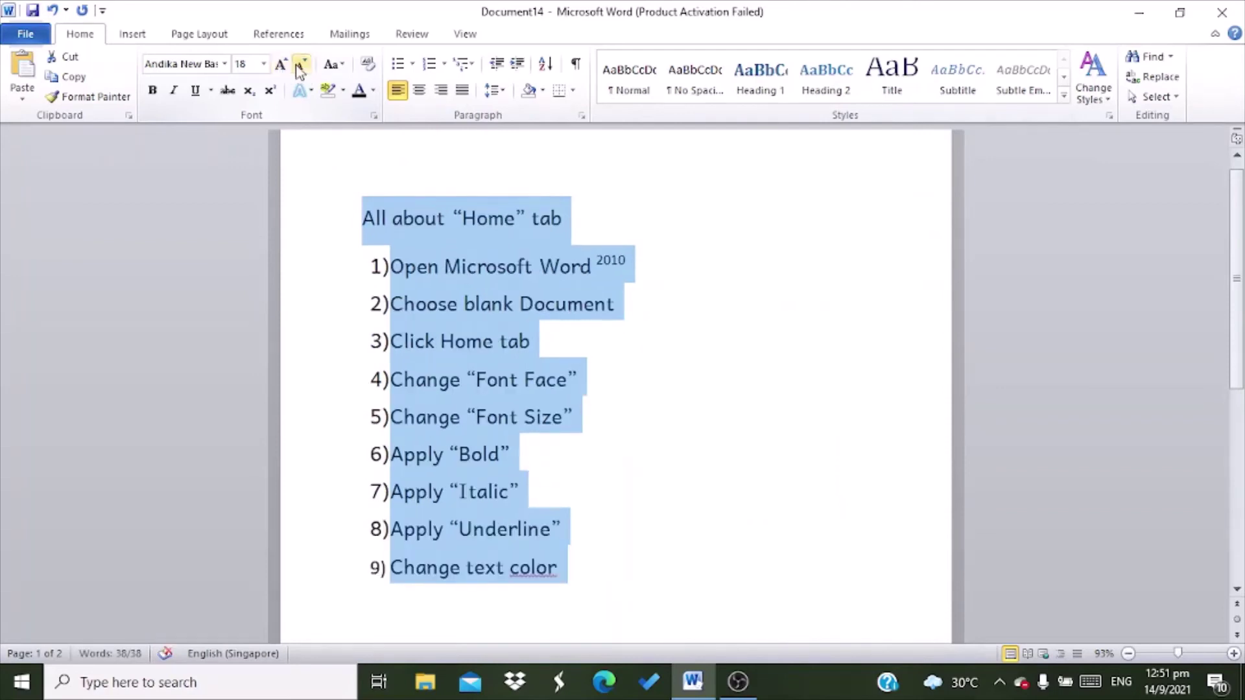
left_click(302, 64)
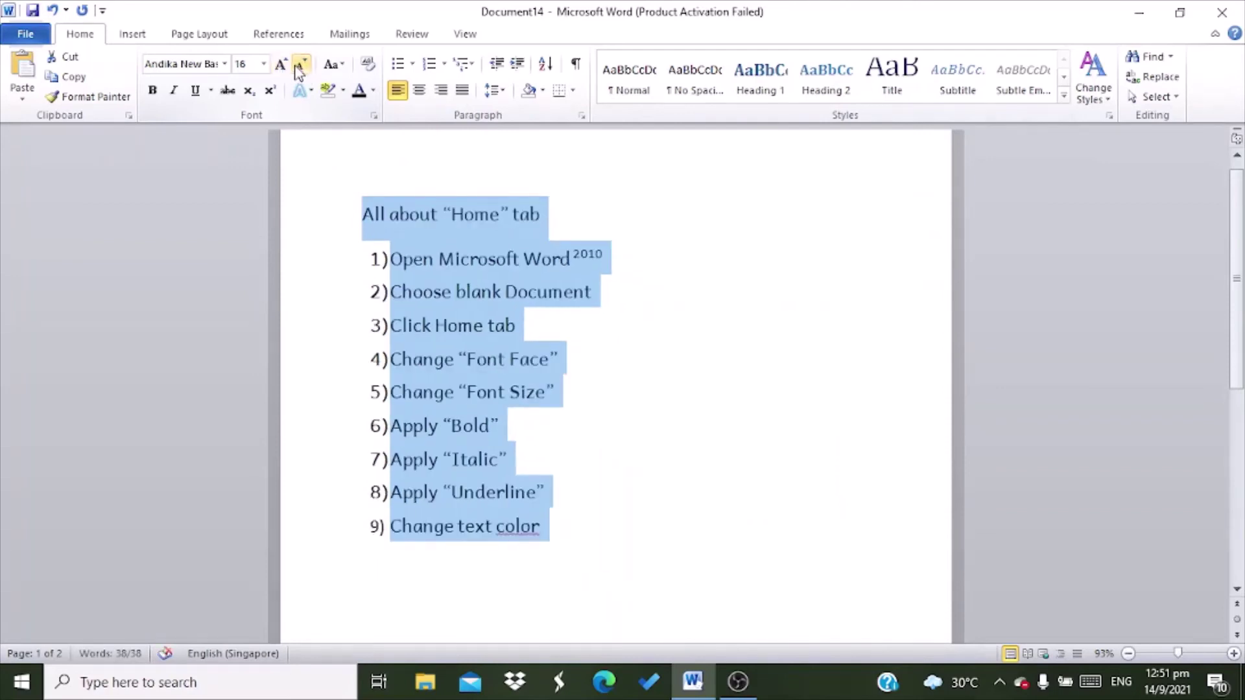
left_click(281, 64)
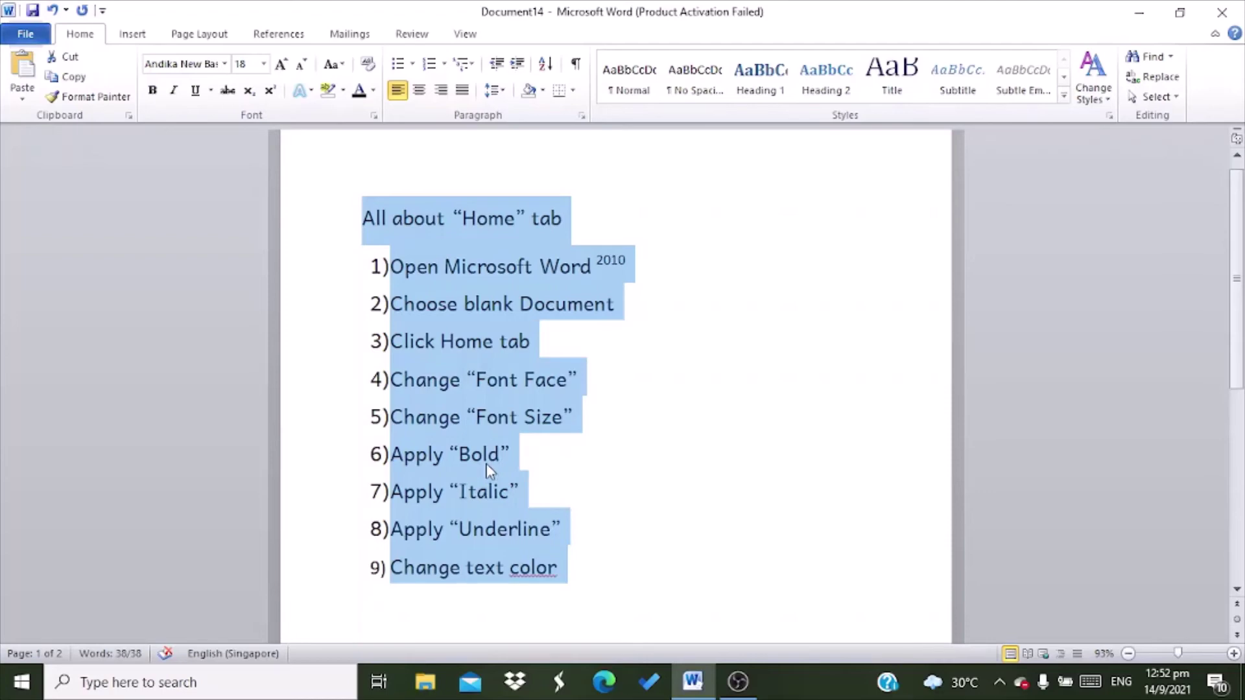
Make the title and nine steps bold, italic and underlined, then open the underline options
left_click(151, 95)
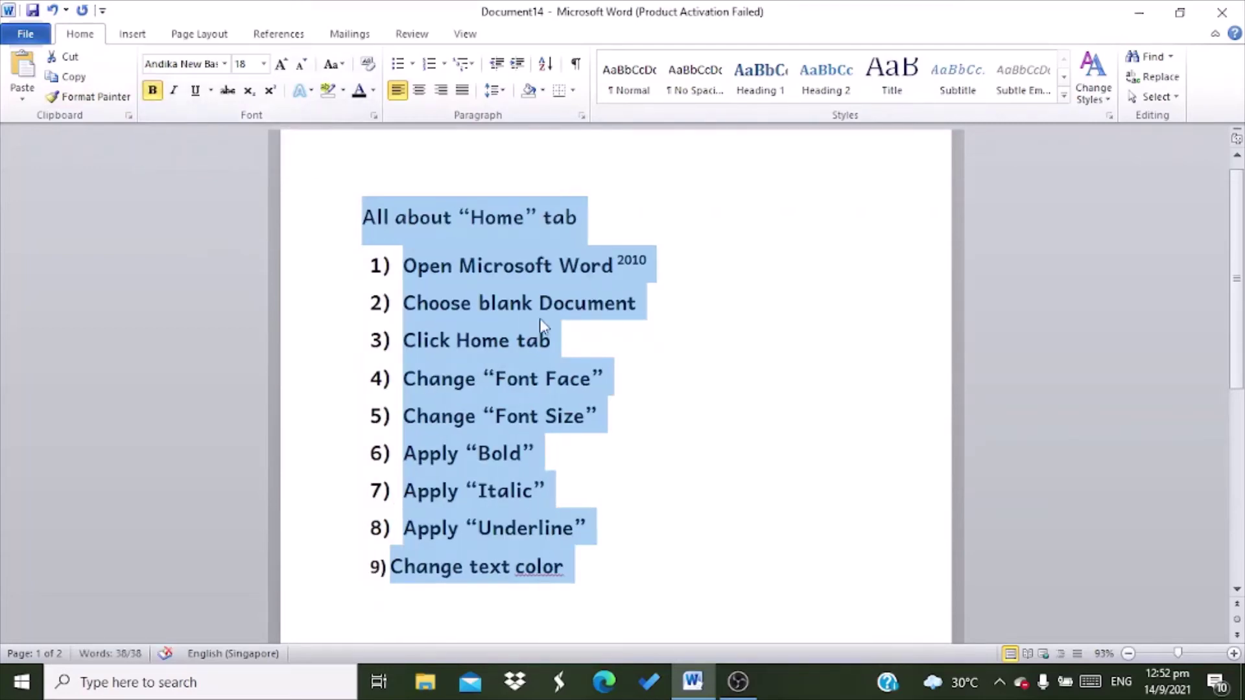
left_click(175, 91)
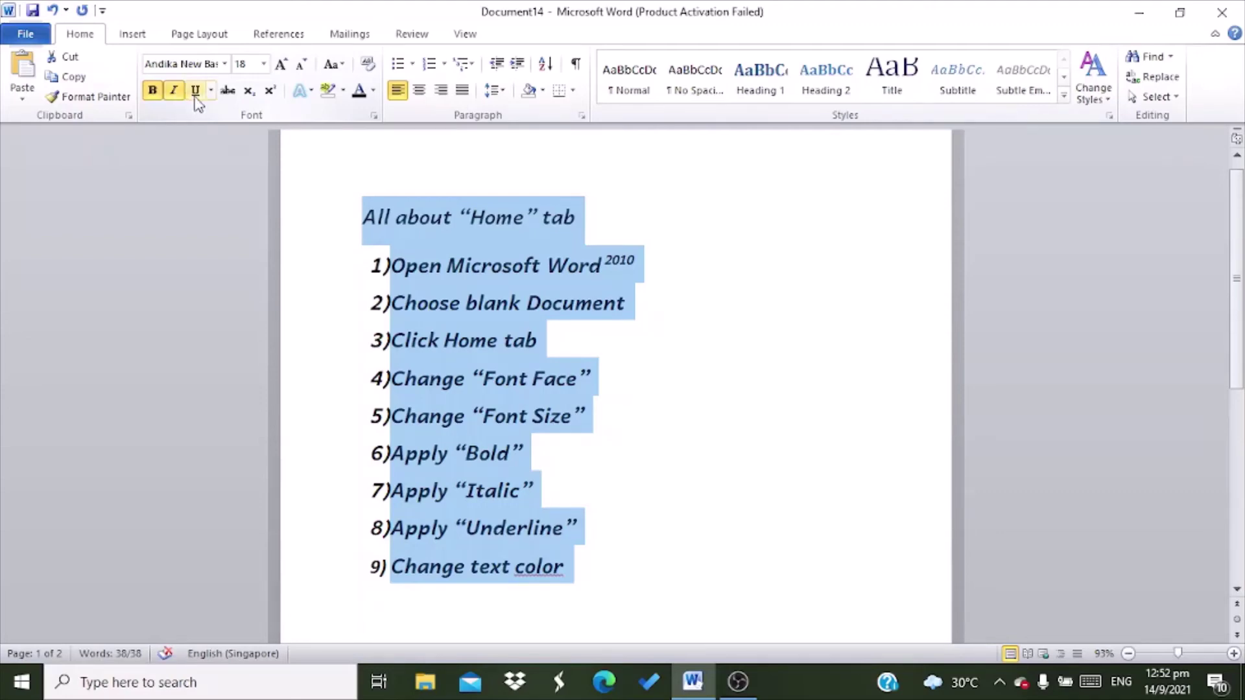
left_click(194, 92)
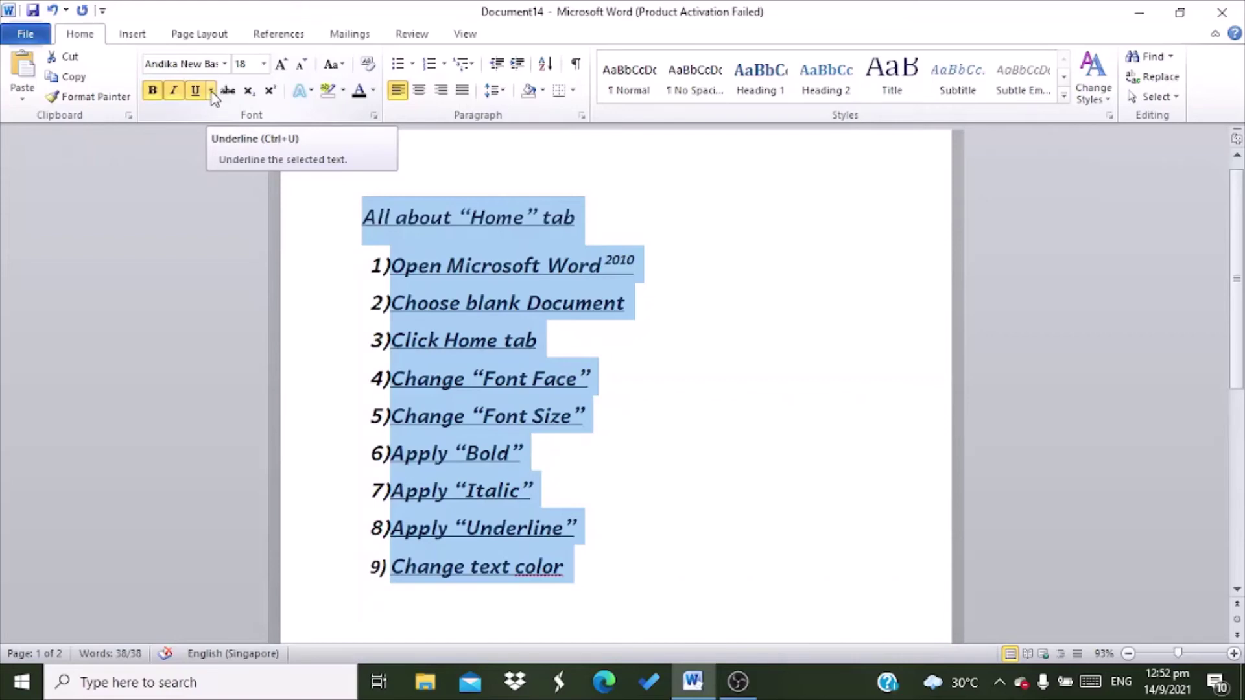
left_click(212, 91)
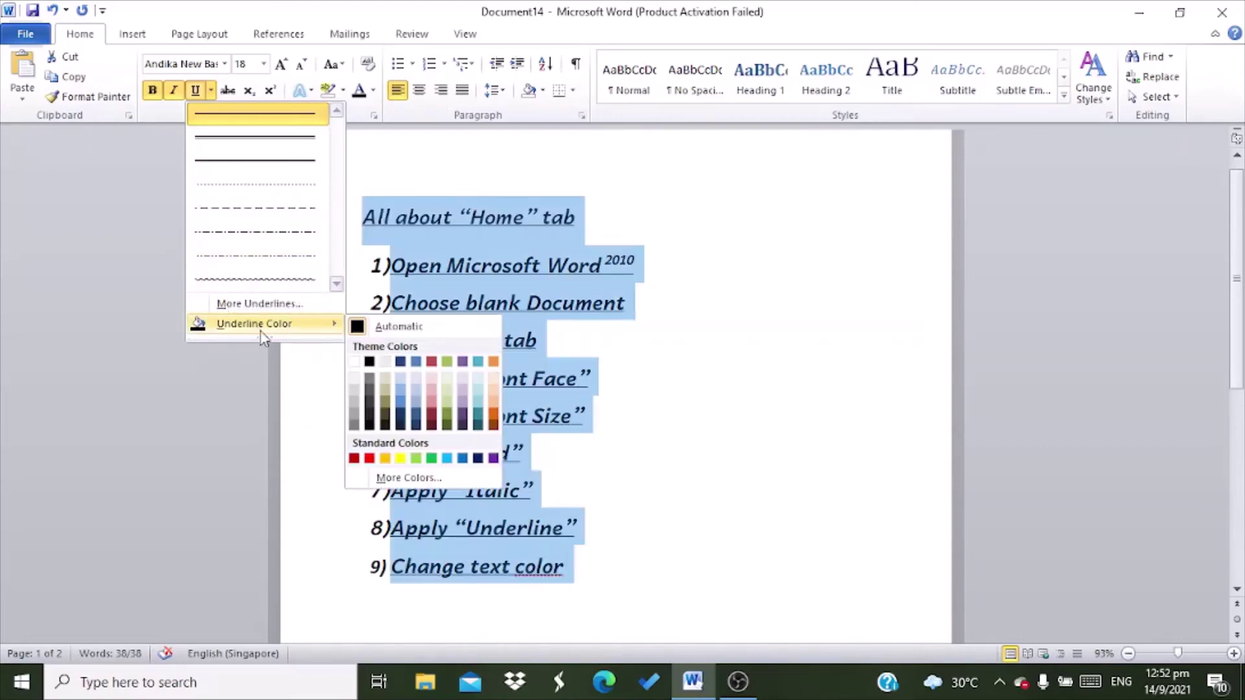
Close the underline menu and reselect the title and all nine steps
mouse_move(255, 324)
left_click(399, 161)
left_click(399, 162)
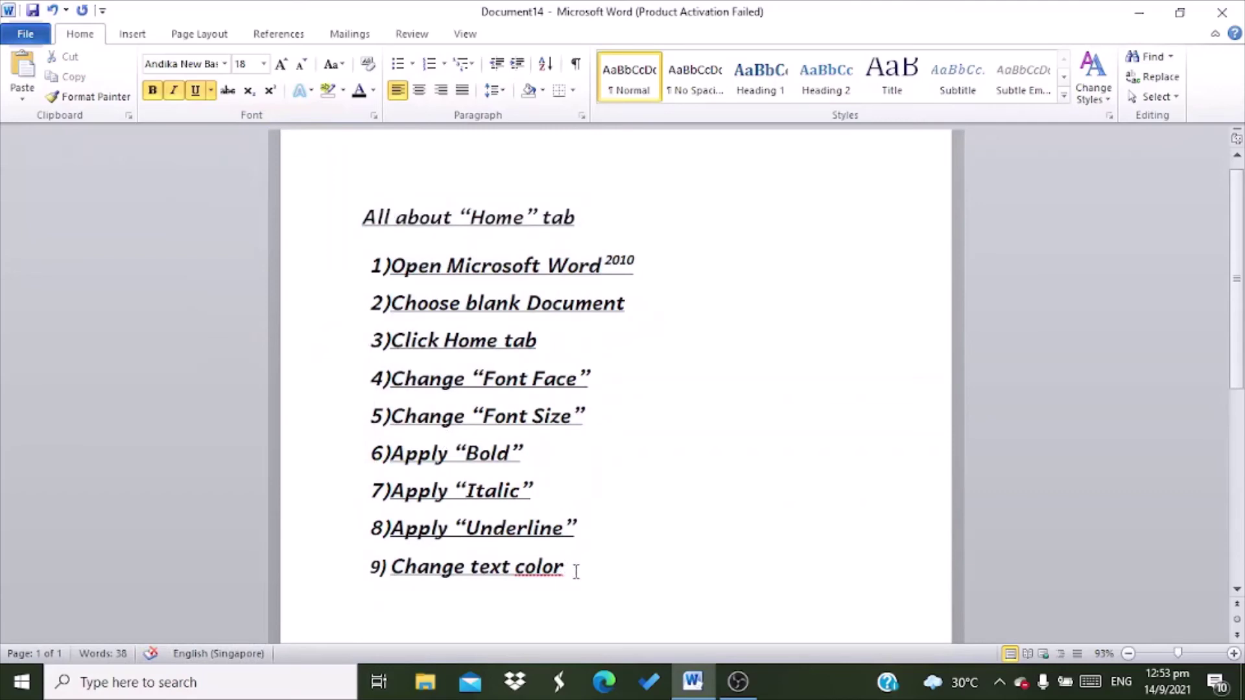
left_click(363, 218)
mouse_move(366, 217)
left_mouse_down()
mouse_move(497, 560)
mouse_move(557, 566)
left_mouse_up()
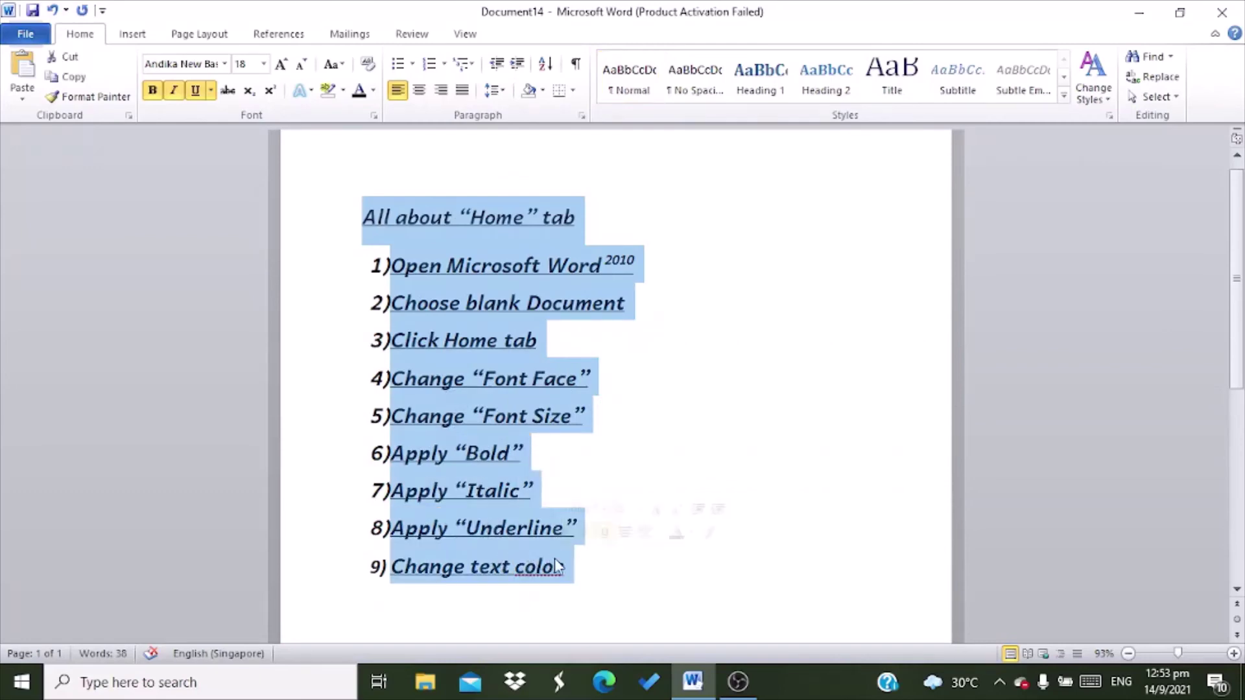
Remove underline and italic from the list, toggling bold off and back on
left_click(200, 94)
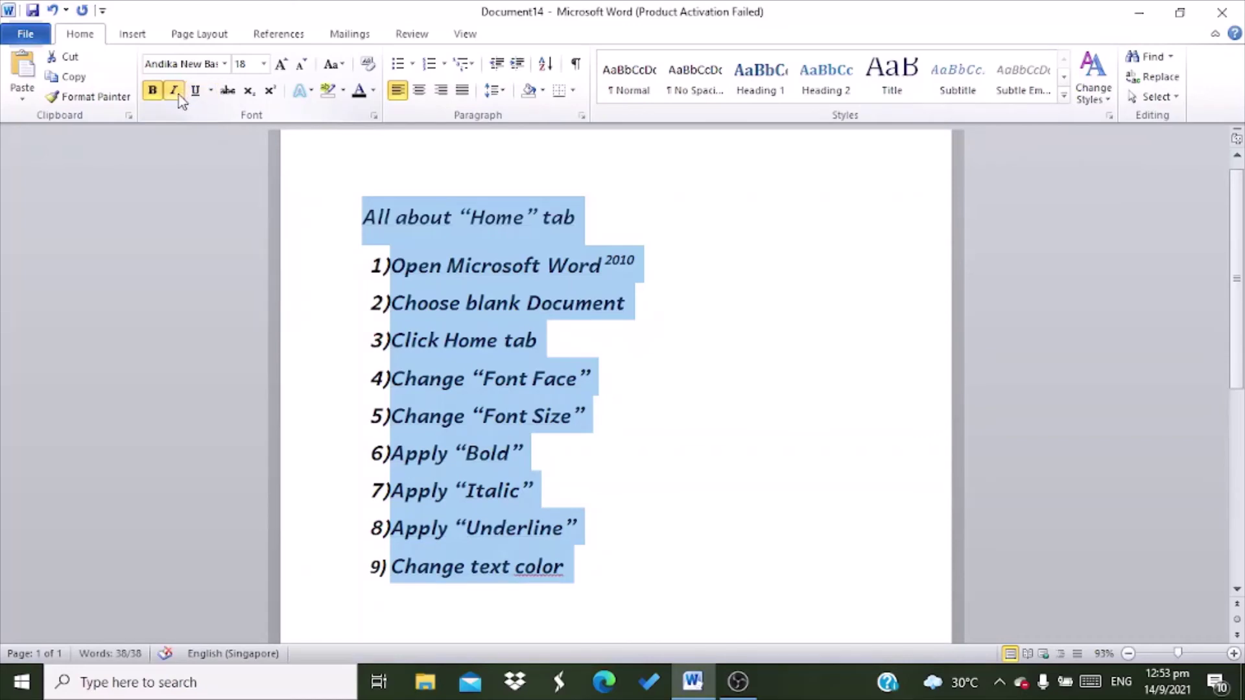
left_click(175, 91)
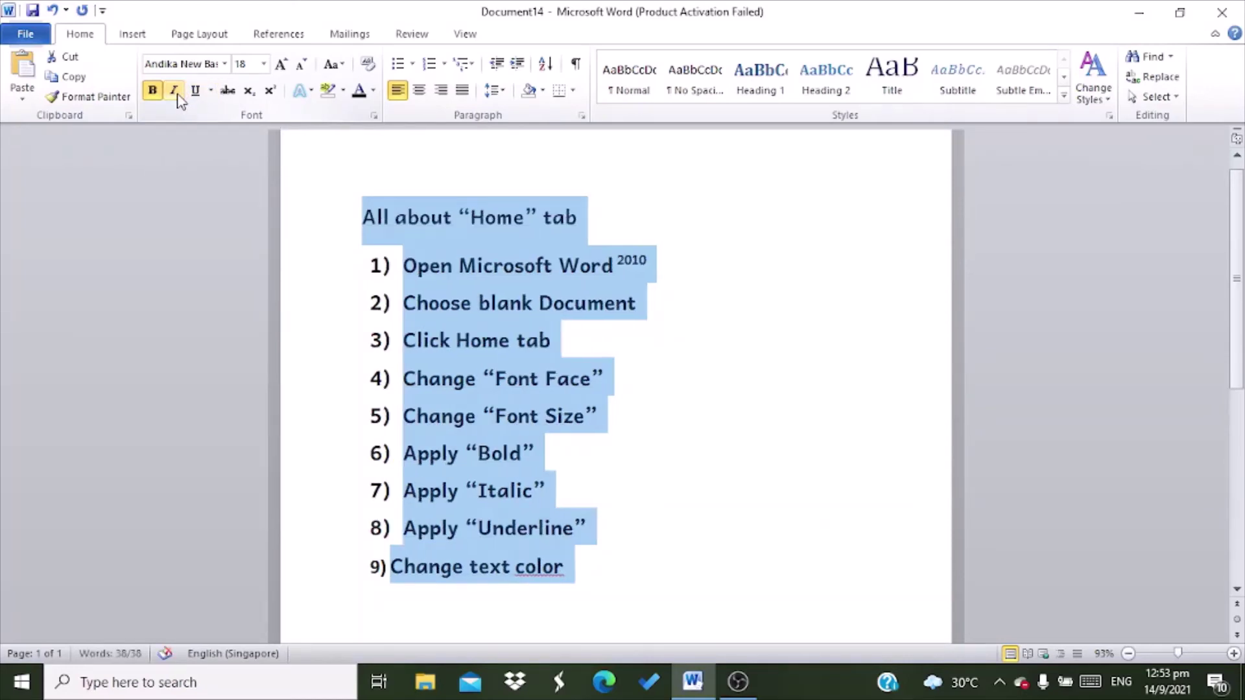
left_click(156, 93)
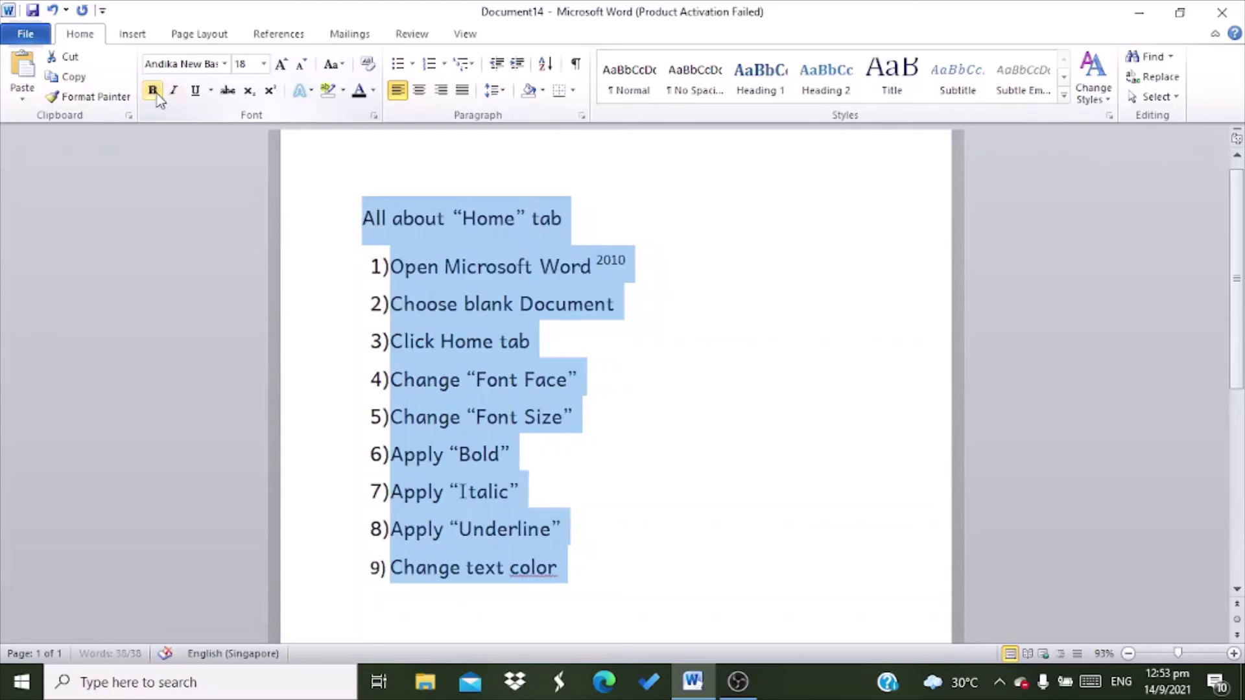
left_click(154, 91)
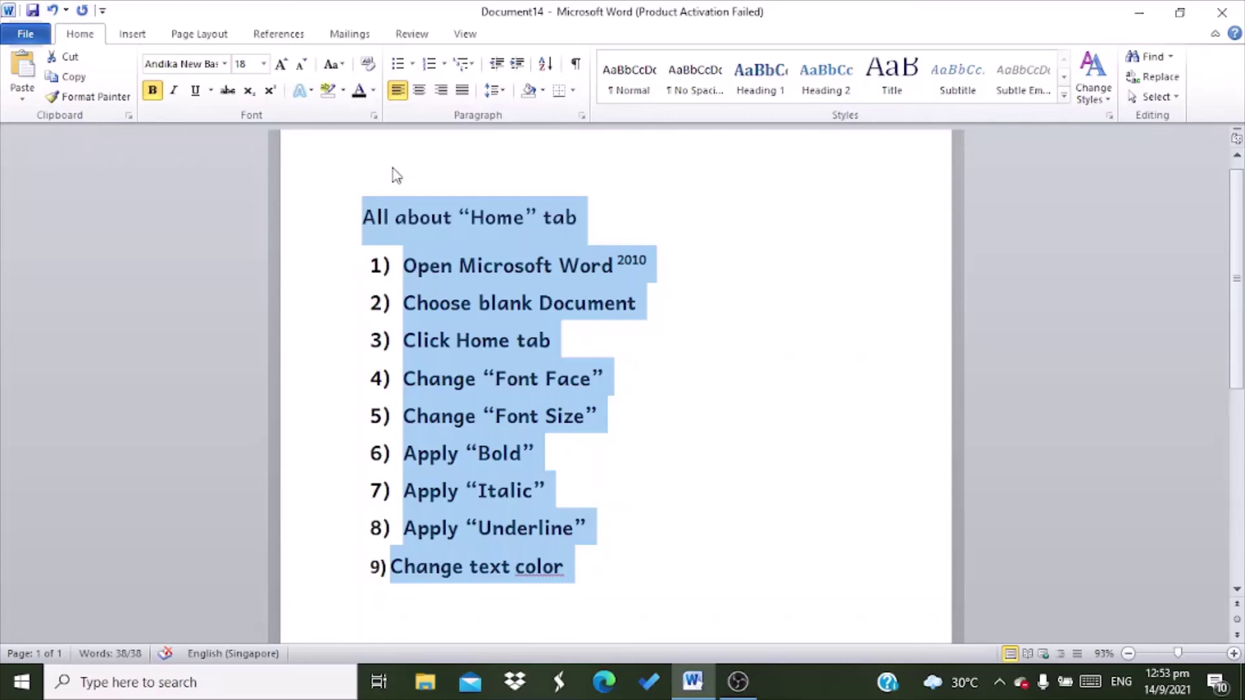
Change the selected list's font colour to Black from Theme Colors
left_click(379, 92)
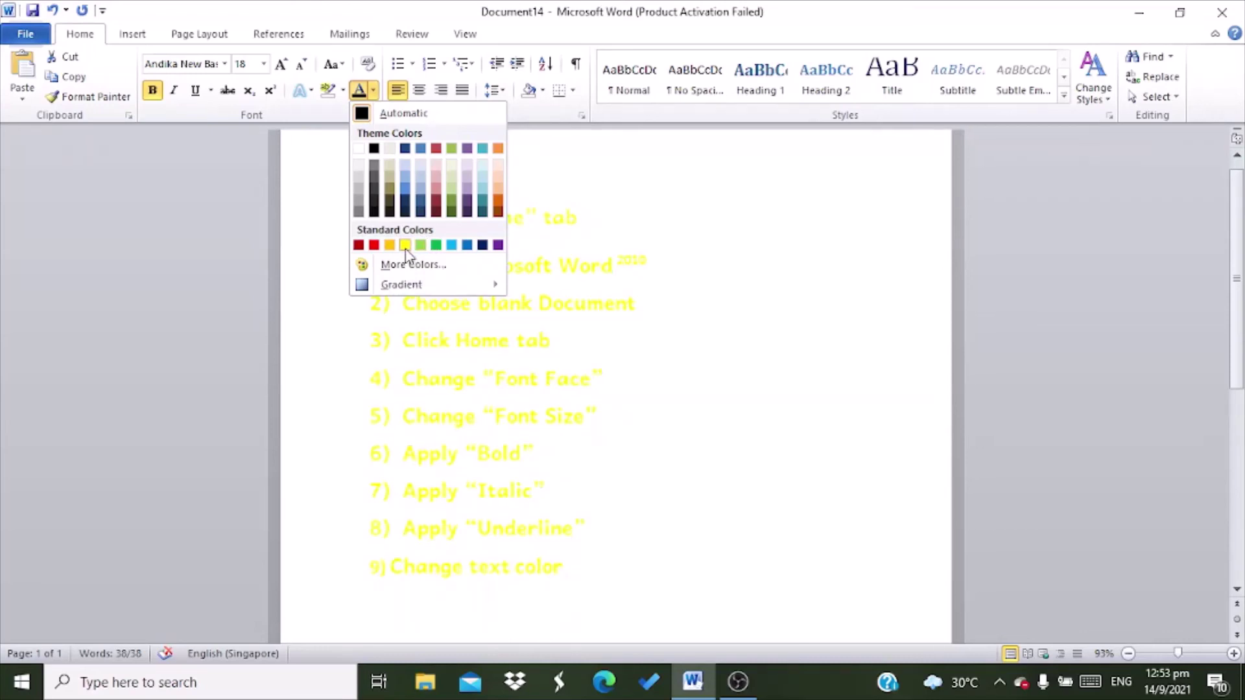
left_click(375, 153)
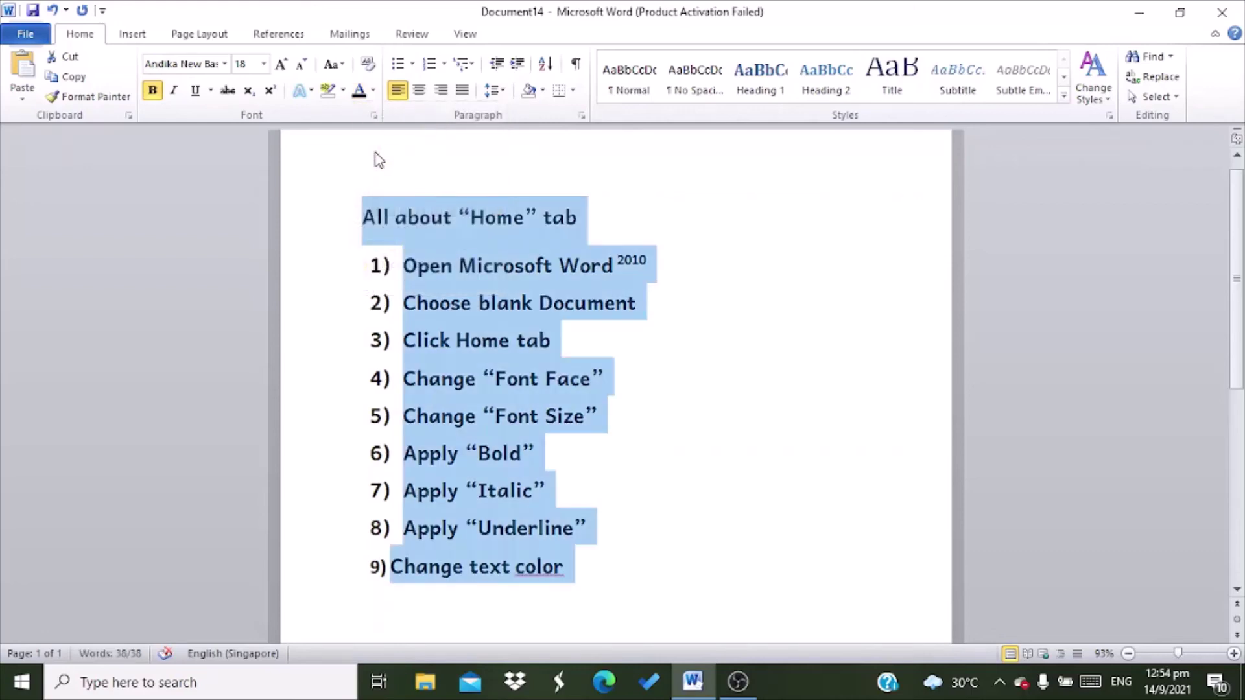
left_click(365, 201)
left_click_drag(362, 214, 604, 230)
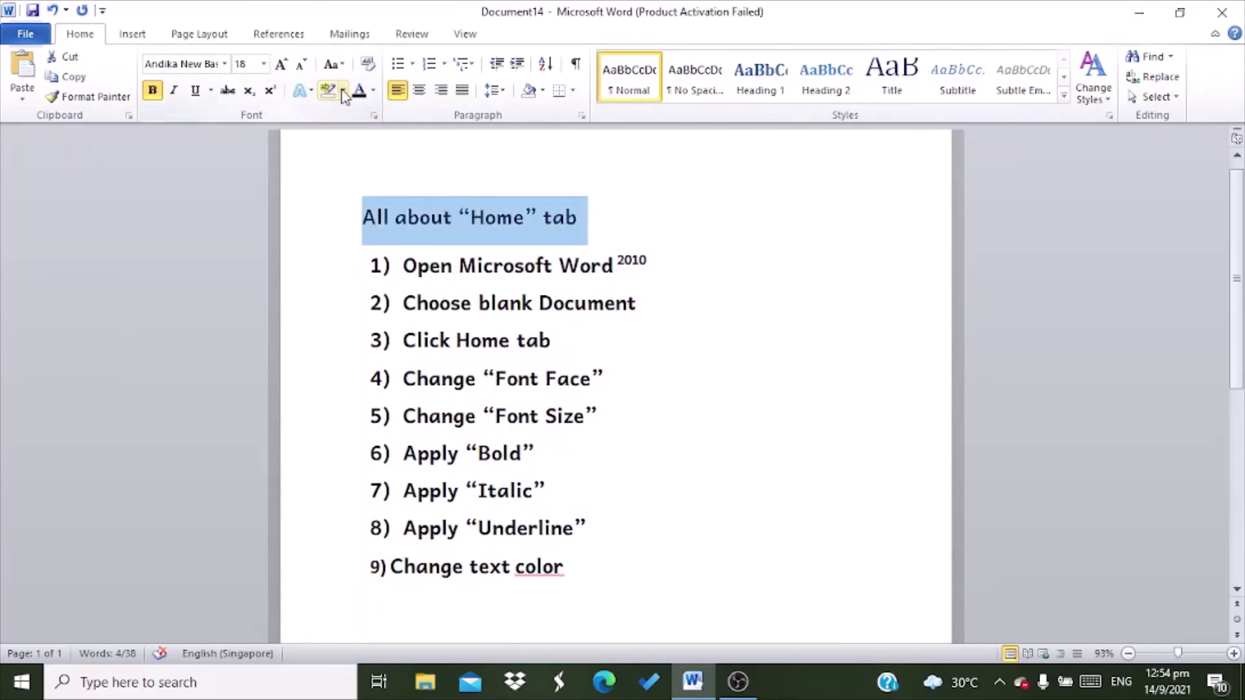
Highlight the title line All about “Home” tab in yellow
left_click(431, 224)
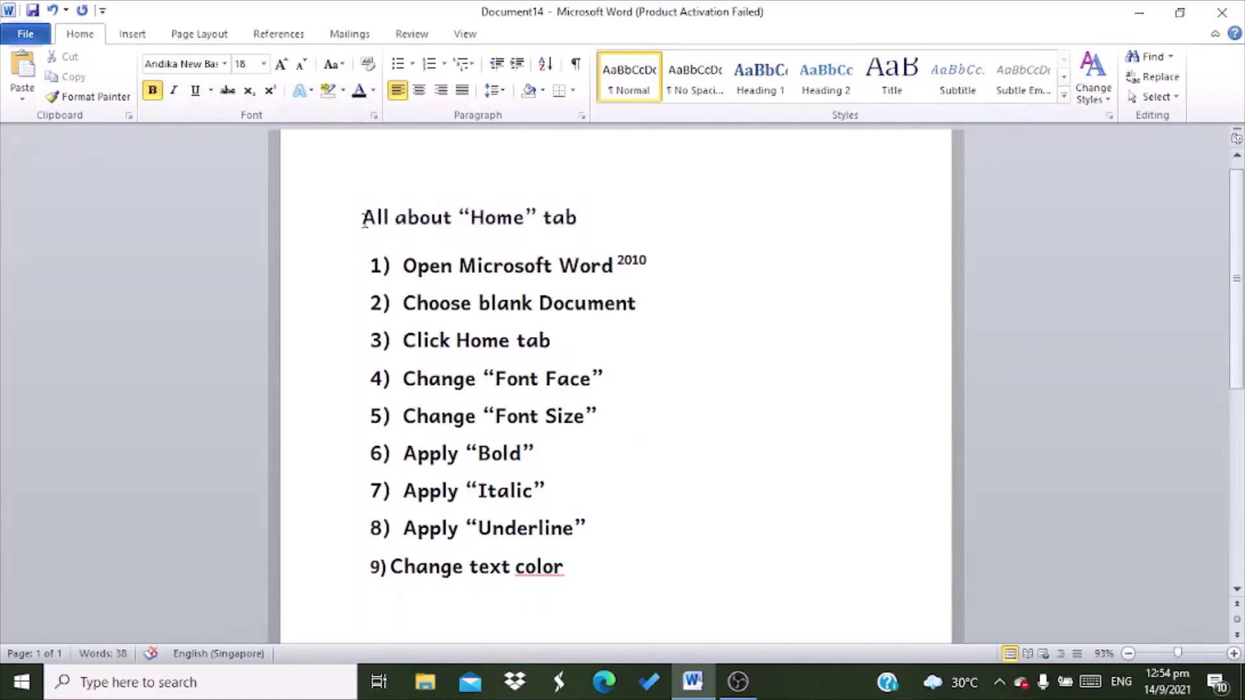
left_click_drag(363, 219, 583, 221)
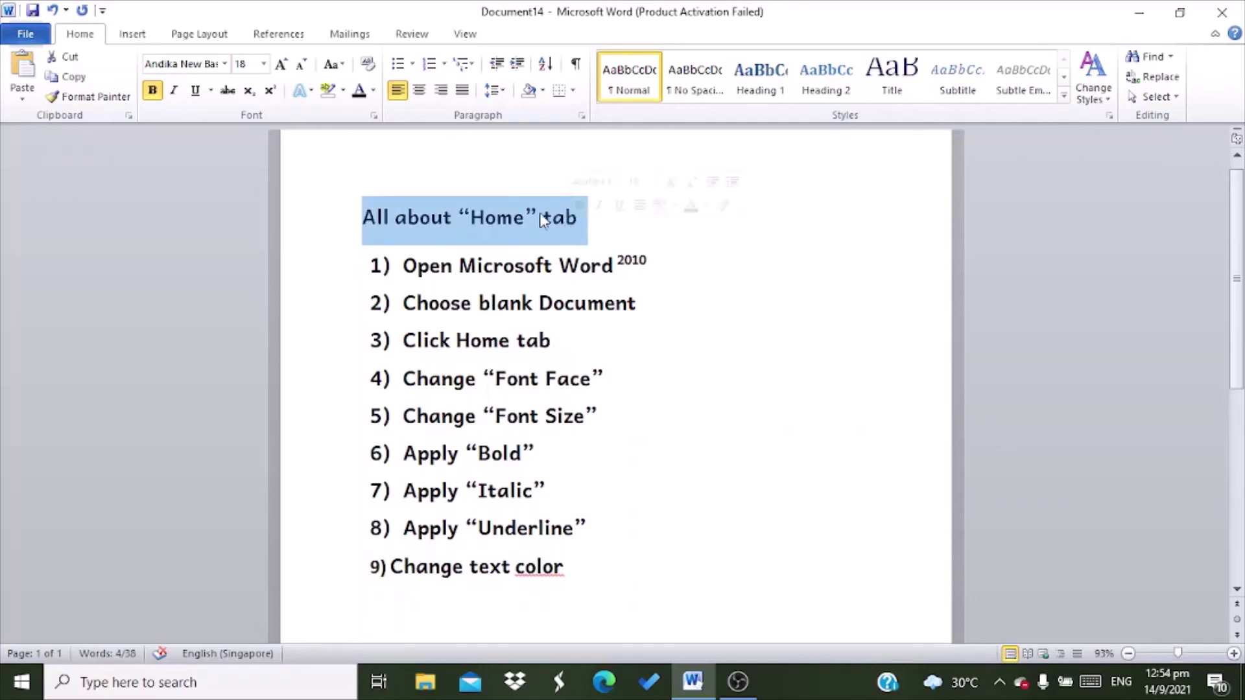
left_click(346, 98)
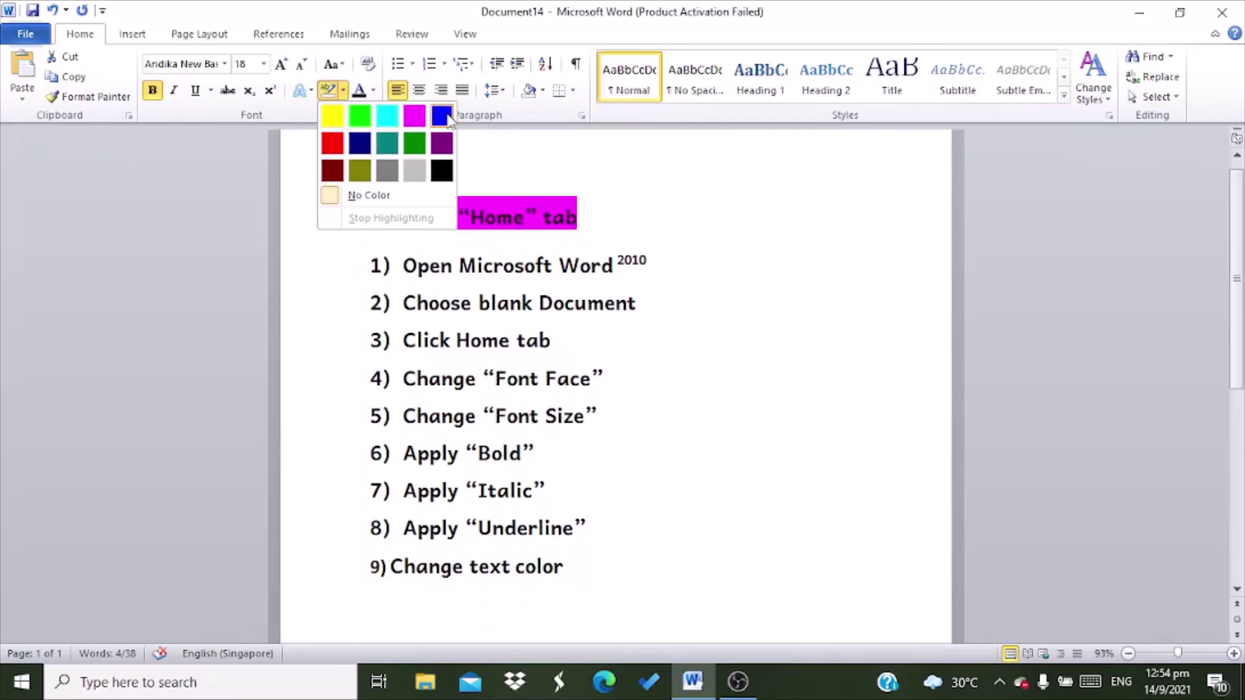
left_click(332, 116)
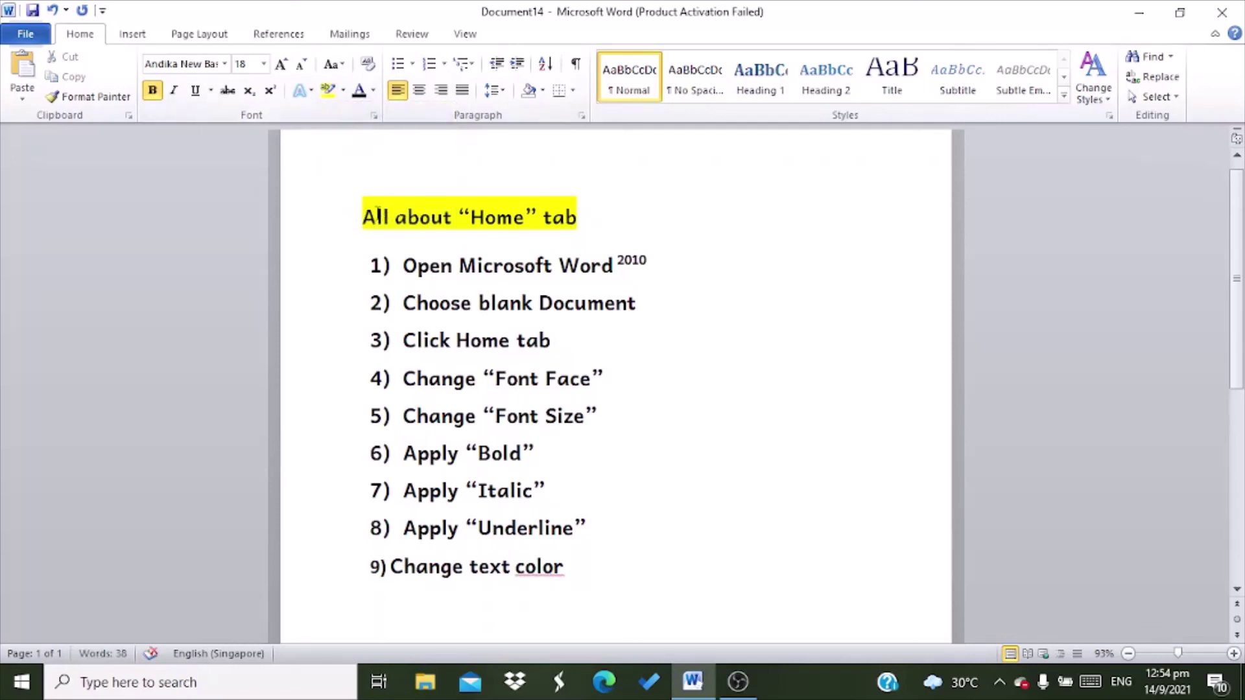
Colour the title text light blue, then select the nine numbered steps
left_click_drag(361, 216, 578, 203)
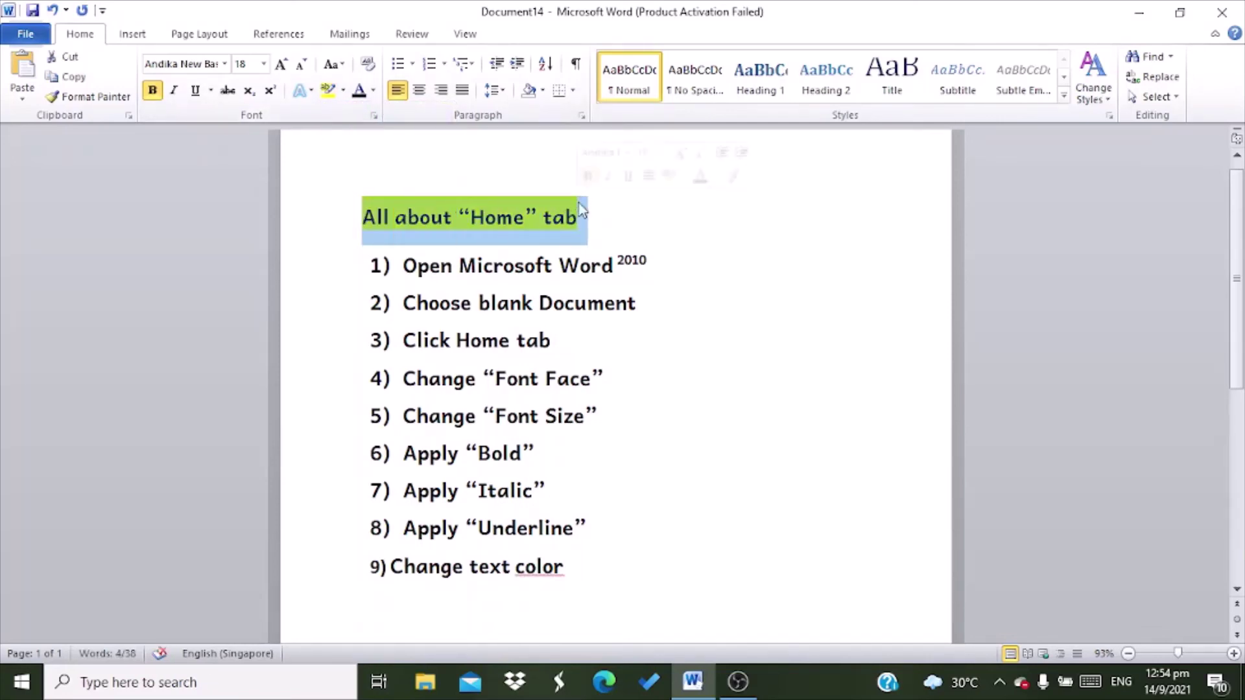
left_click(374, 91)
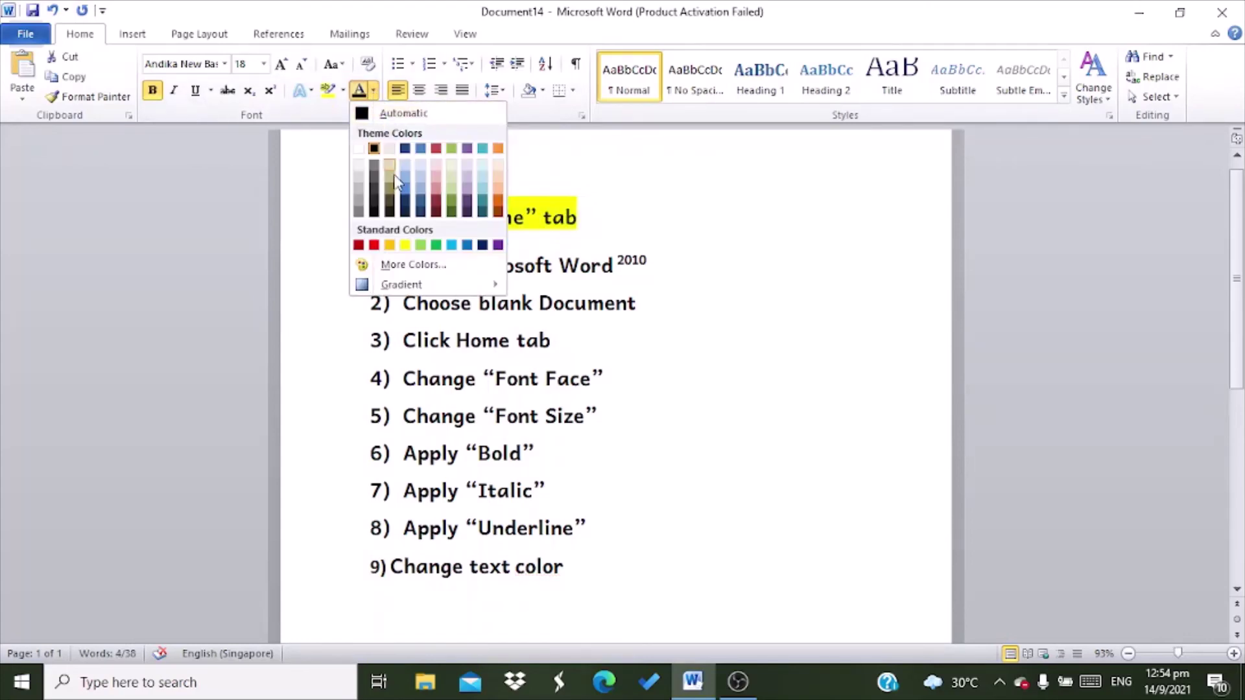
left_click(452, 245)
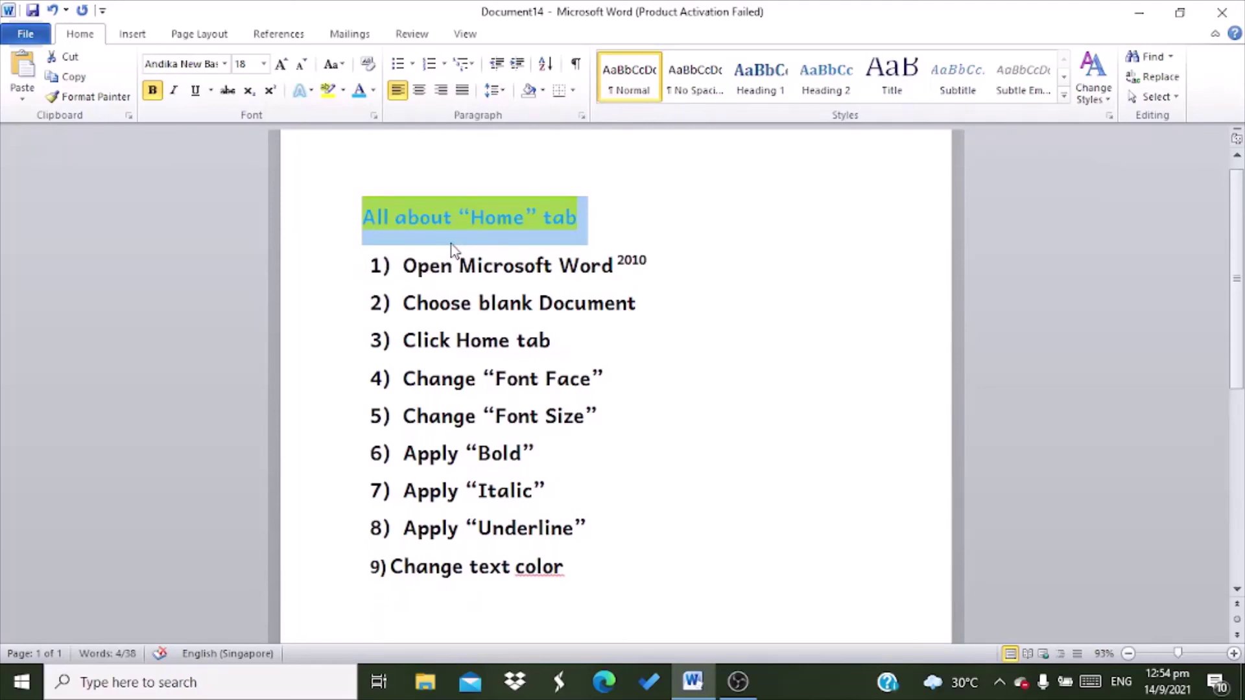
left_click(416, 379)
mouse_move(403, 266)
left_mouse_down()
mouse_move(516, 524)
mouse_move(590, 575)
left_mouse_up()
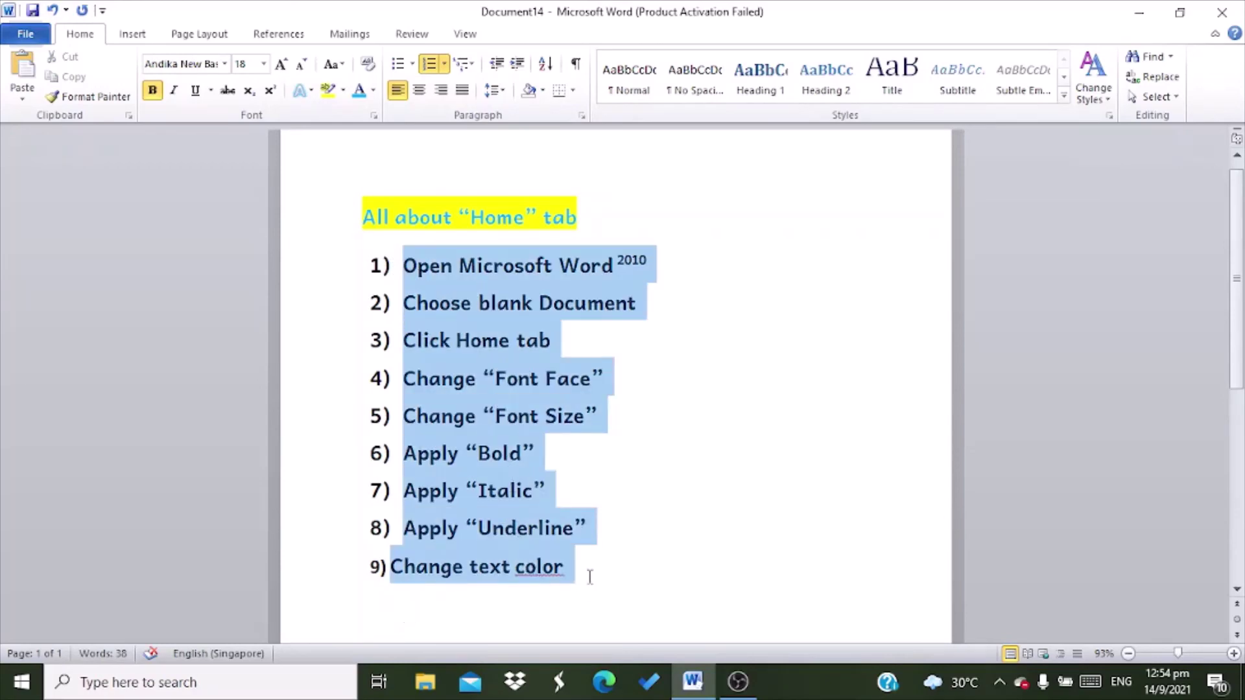
Open the Text Effects gallery for the selected numbered steps
left_click(312, 93)
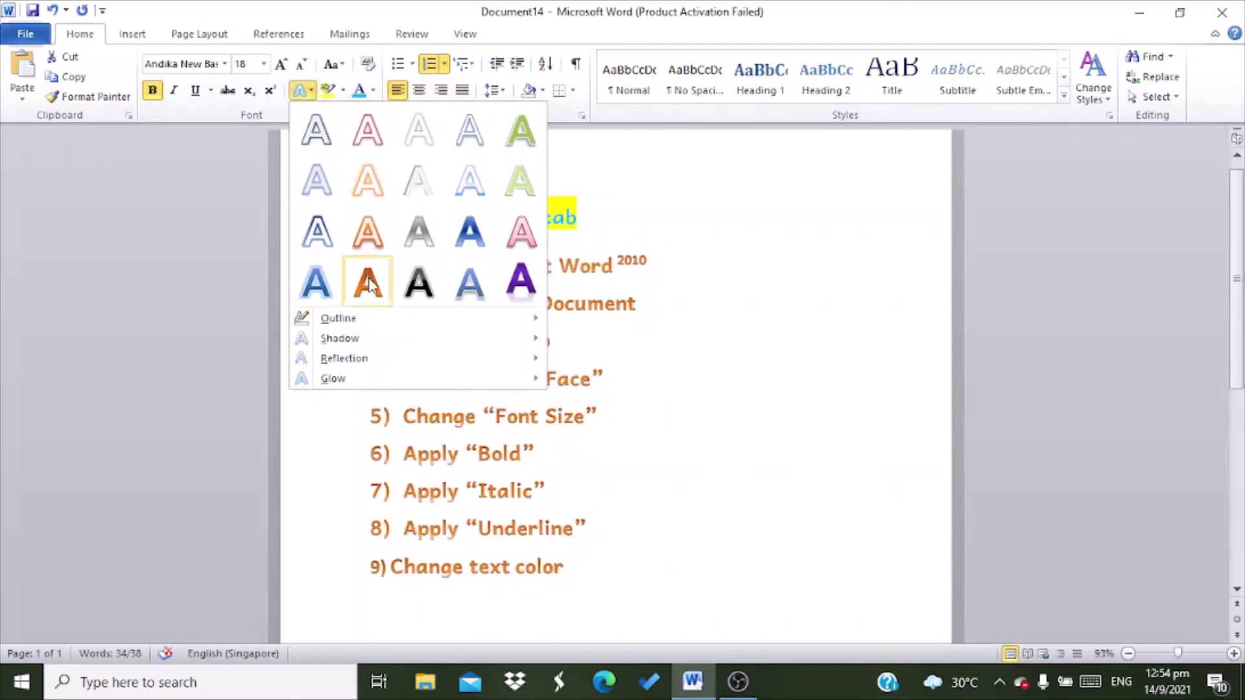